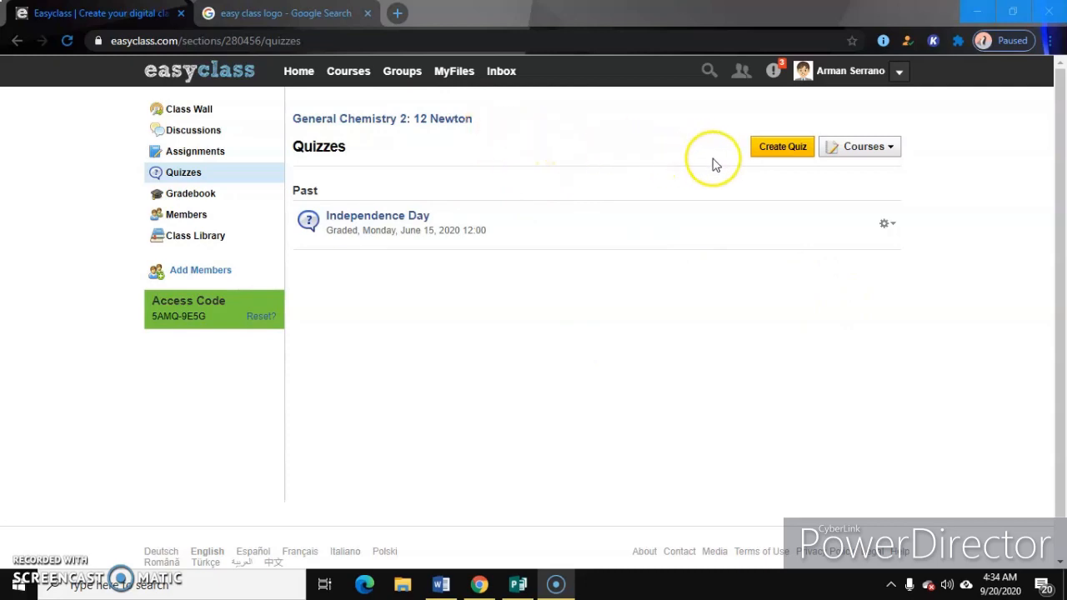
Start a new quiz for the General Chemistry 2 class and name it MATTER
{"action": "left_click", "coordinate": [771, 153]}
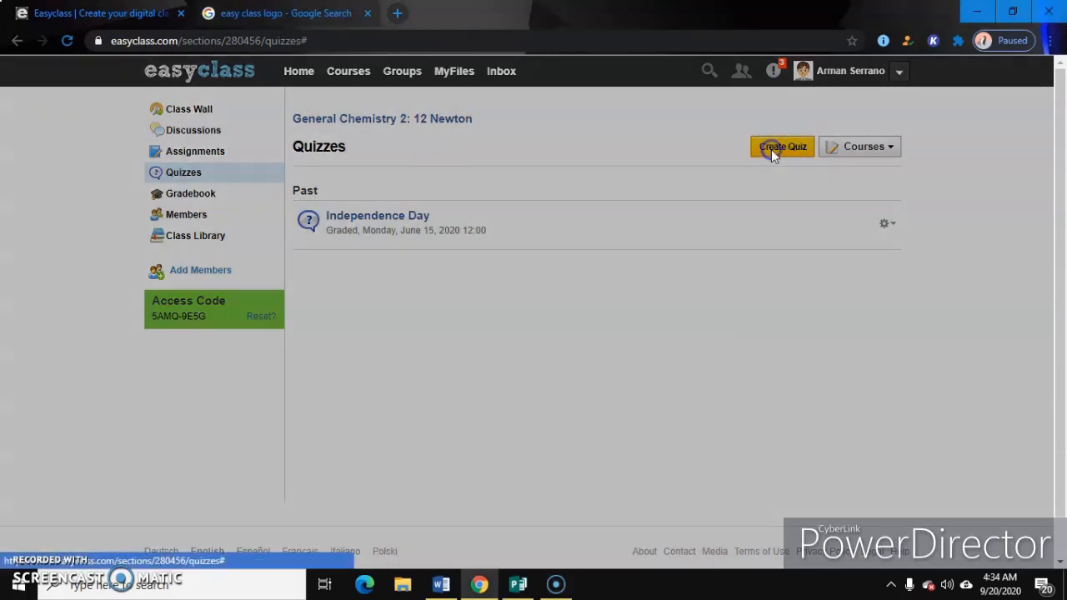
{"action": "left_click", "coordinate": [540, 191]}
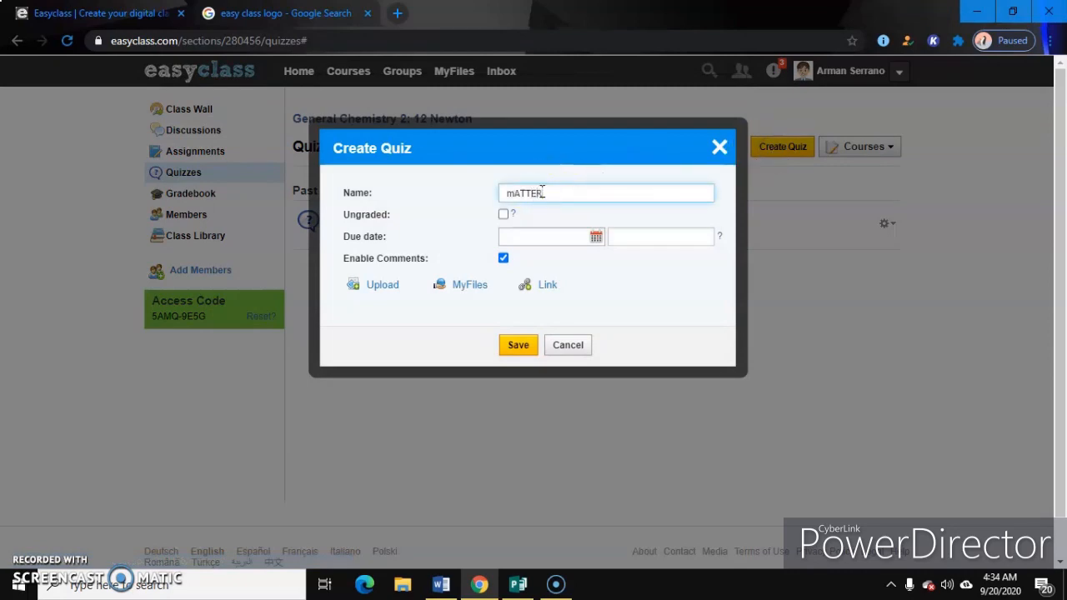
{"action": "type", "text": "mATTER"}
{"action": "key", "text": "BackSpace"}
{"action": "key", "text": "BackSpace"}
{"action": "key", "text": "BackSpace"}
{"action": "key", "text": "BackSpace"}
{"action": "key", "text": "BackSpace"}
{"action": "type", "text": "ATTE"}
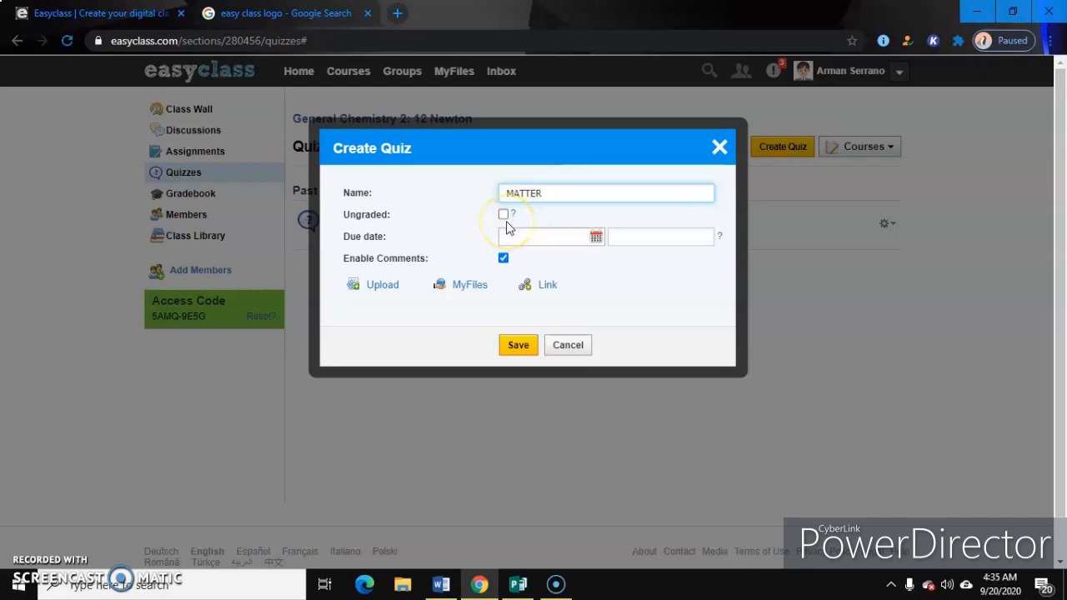
Set the quiz's due date to 25-09-2020 at 12:00 and save the new quiz
{"action": "left_click", "coordinate": [514, 236]}
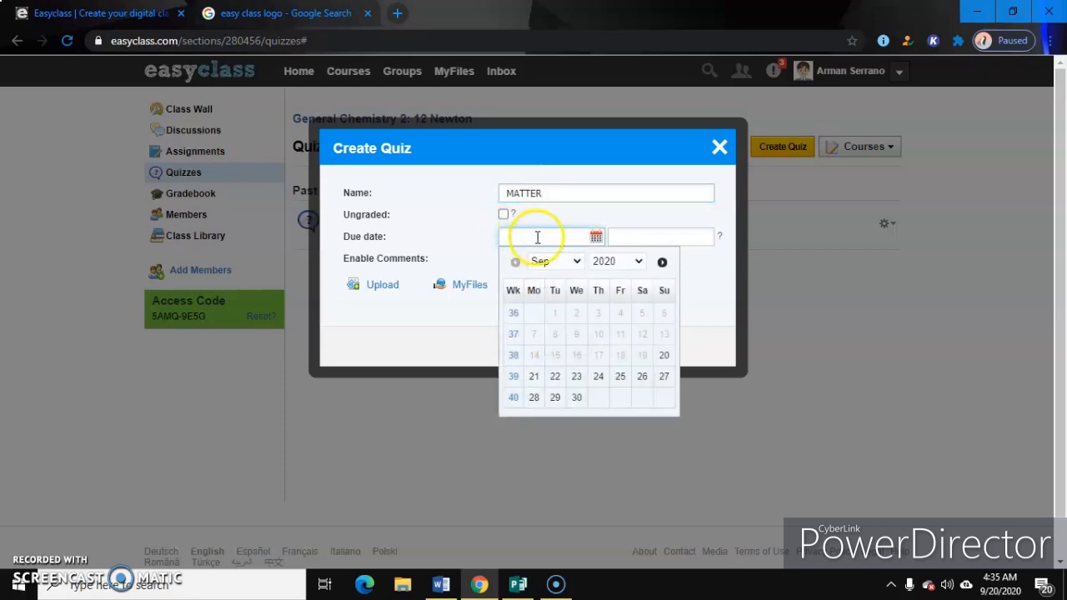
{"action": "left_click", "coordinate": [620, 376]}
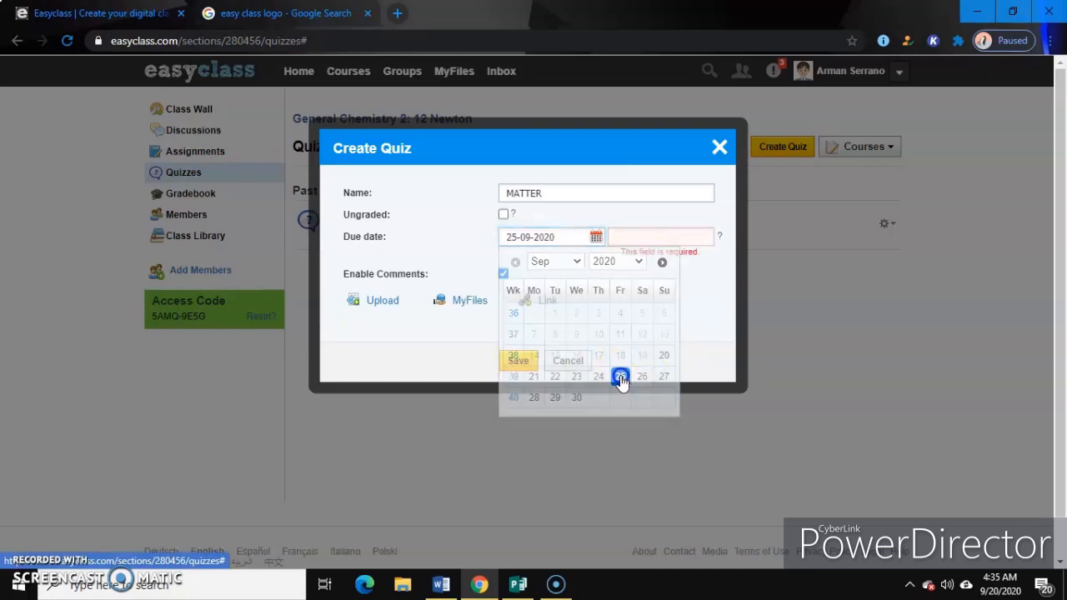
{"action": "left_click", "coordinate": [627, 237]}
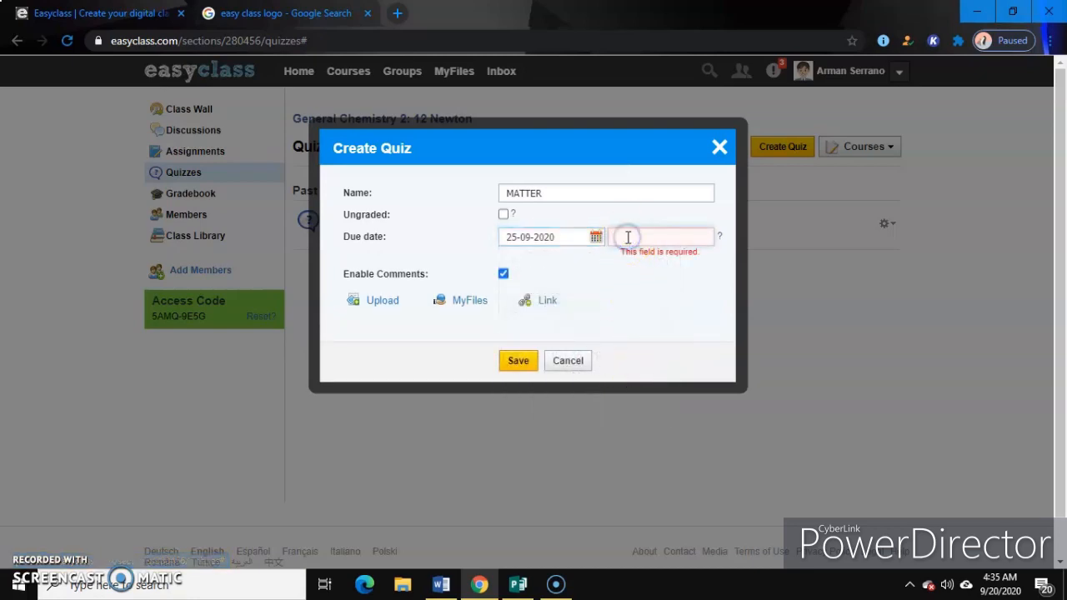
{"action": "left_click", "coordinate": [629, 237]}
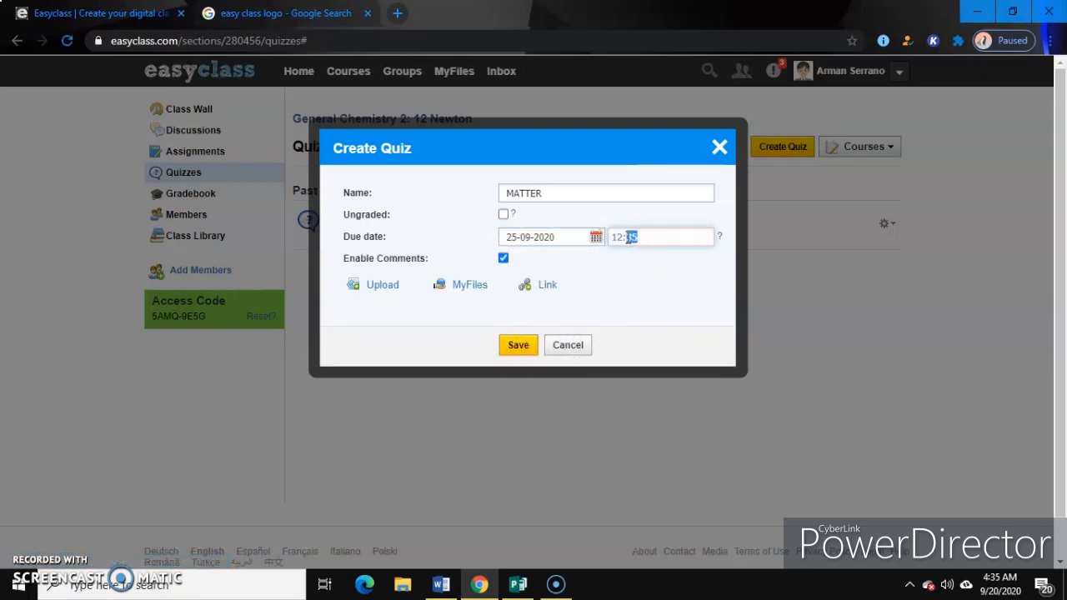
{"action": "left_click", "coordinate": [660, 303]}
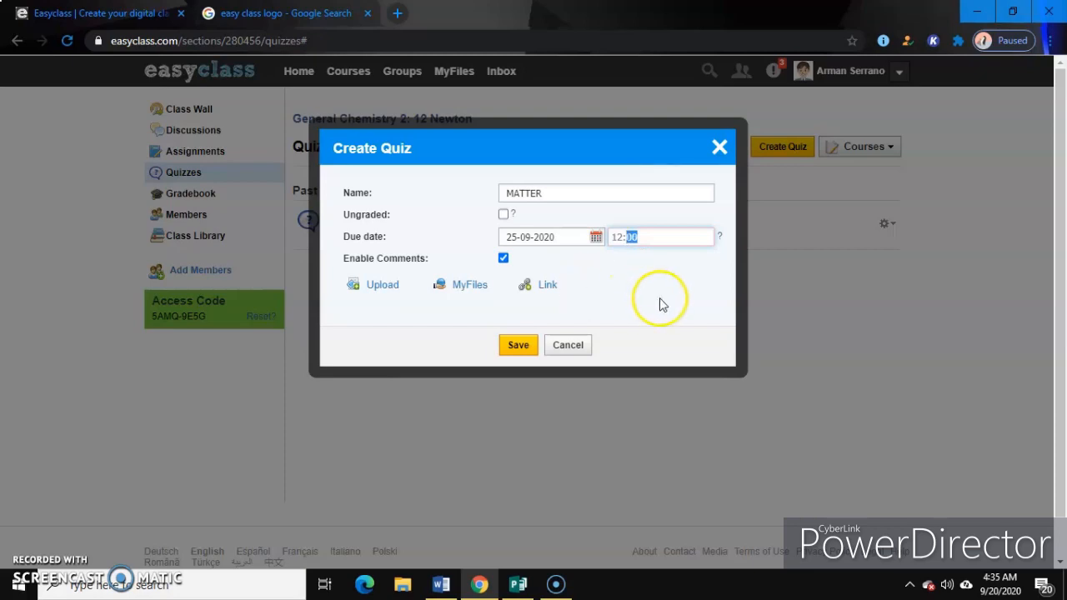
{"action": "left_click", "coordinate": [518, 346]}
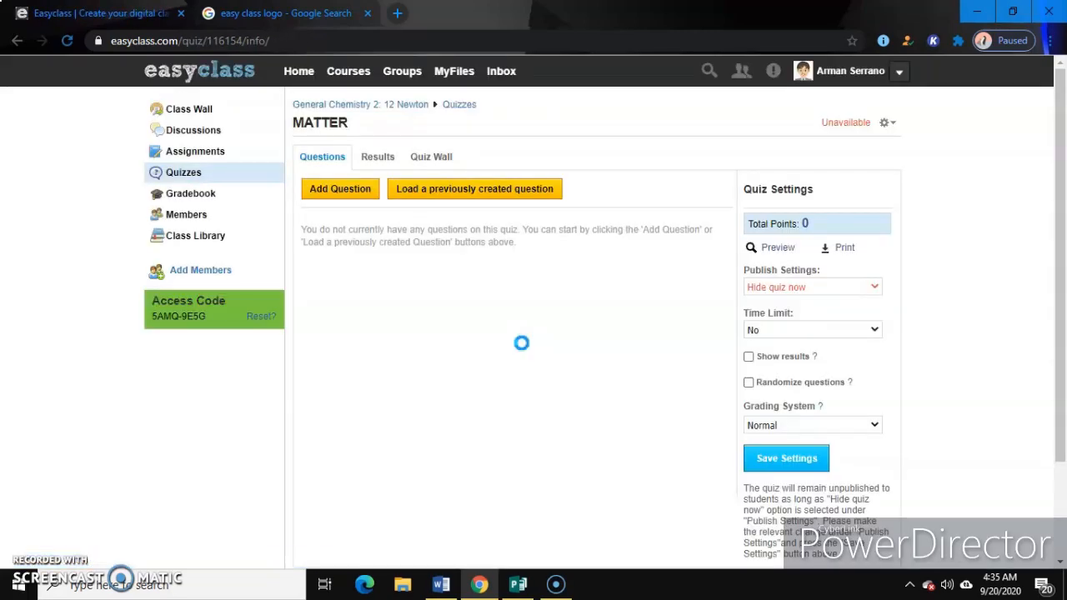
Change the quiz's publish setting to Schedule a date and accept the quiz actions notice
{"action": "left_click_drag", "start_coordinate": [1060, 279], "coordinate": [1061, 324]}
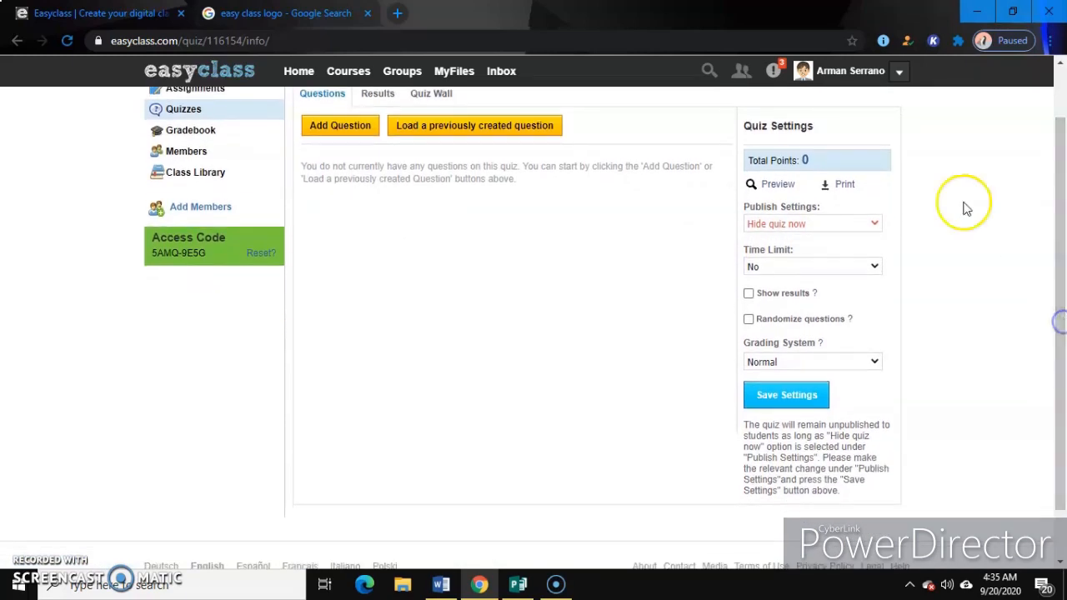
{"action": "left_click", "coordinate": [874, 225]}
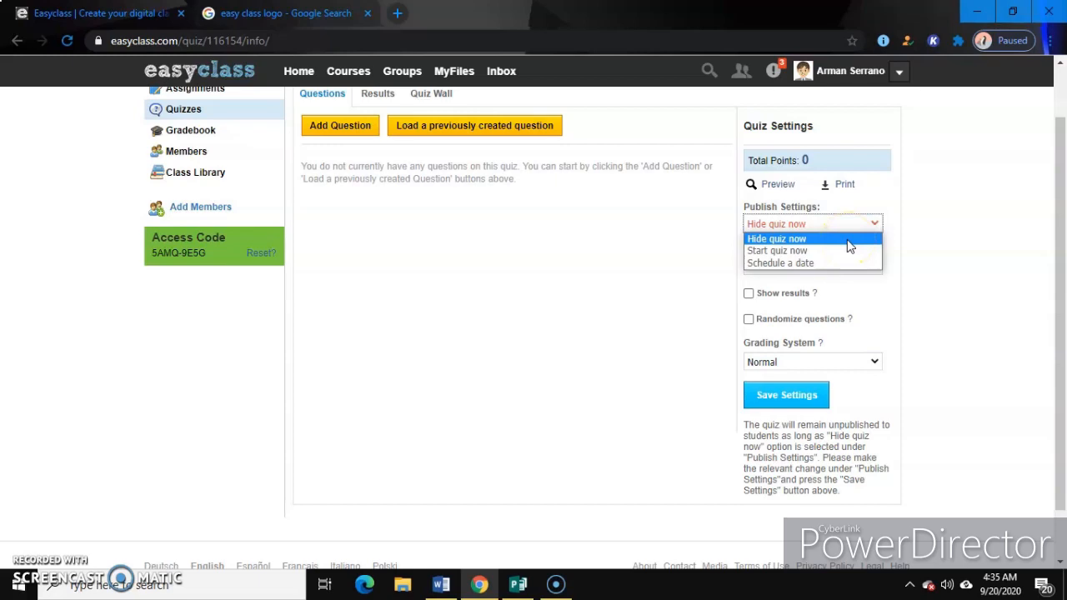
{"action": "left_click_drag", "start_coordinate": [842, 242], "coordinate": [820, 267]}
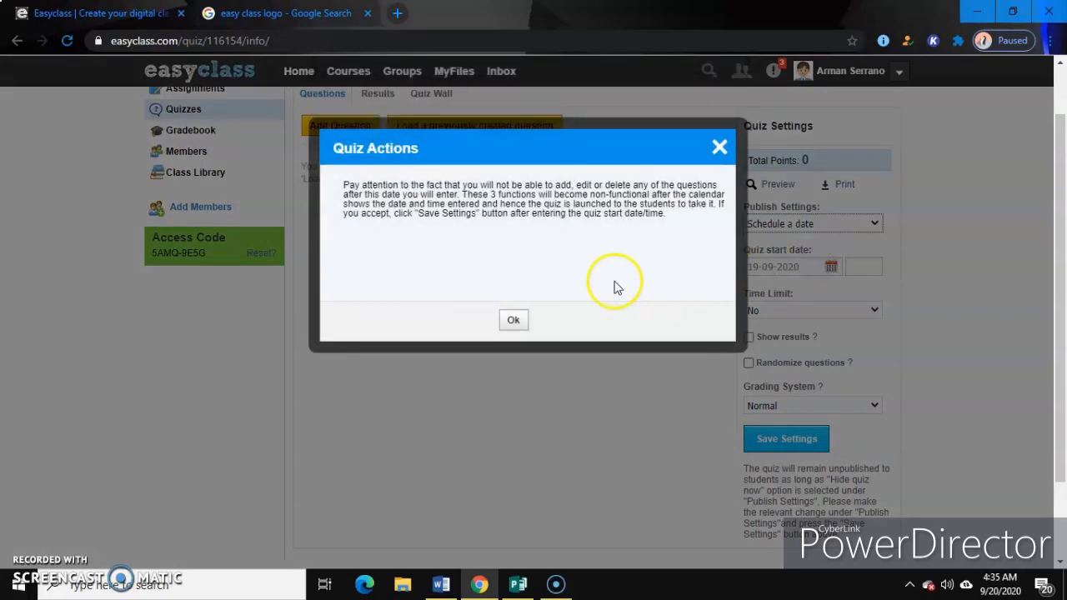
{"action": "left_click", "coordinate": [512, 321]}
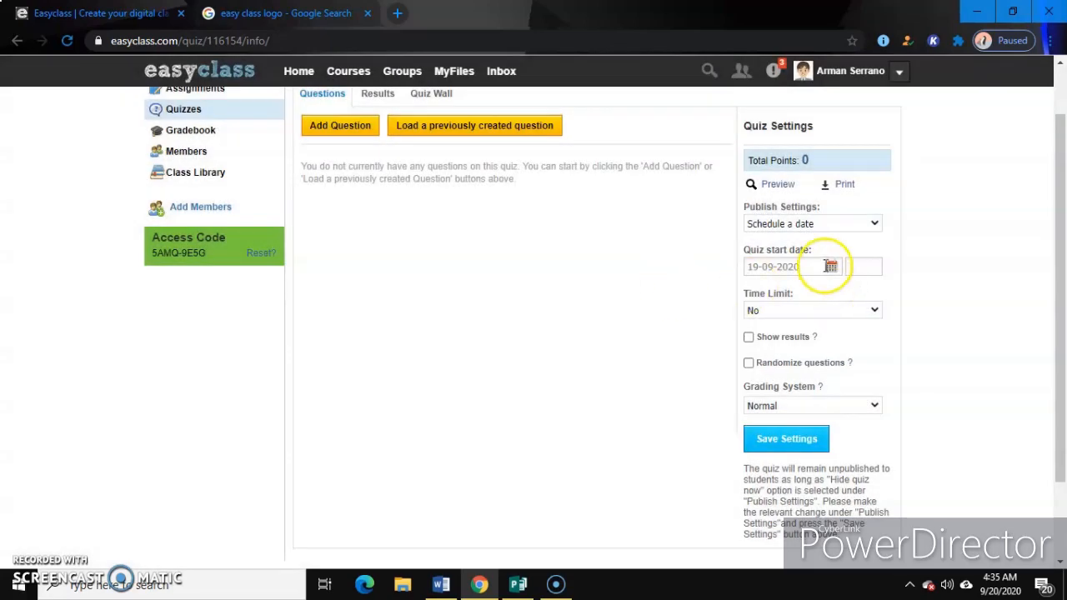
{"action": "left_click", "coordinate": [857, 268]}
{"action": "left_click", "coordinate": [874, 315]}
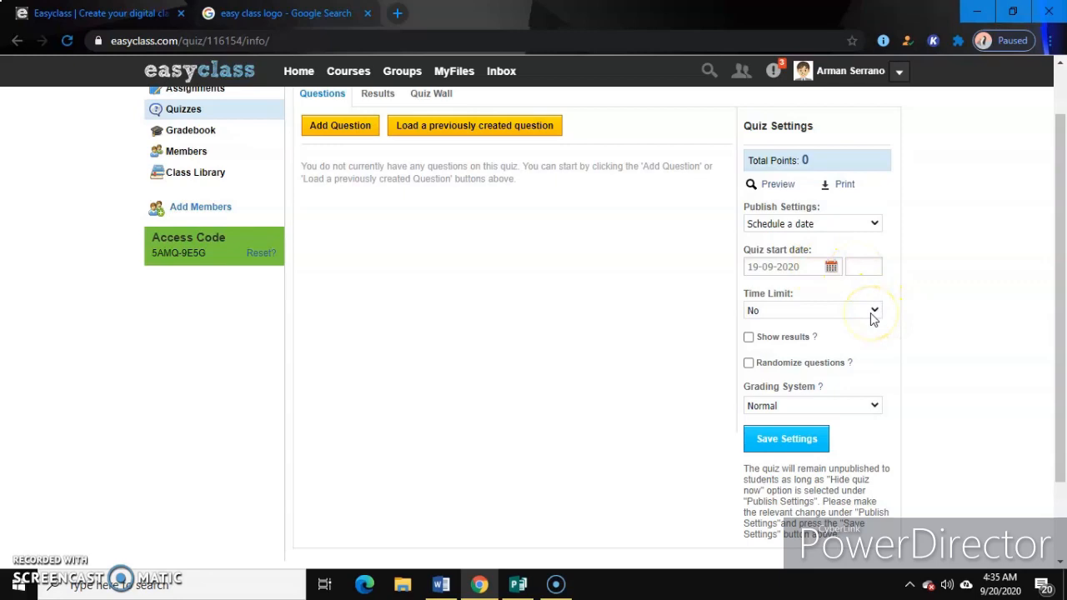
{"action": "left_click", "coordinate": [831, 266]}
{"action": "left_click", "coordinate": [856, 293]}
Enable a time limit of 20 minutes for the quiz and turn on Show results
{"action": "left_click", "coordinate": [875, 310]}
{"action": "left_click", "coordinate": [835, 337]}
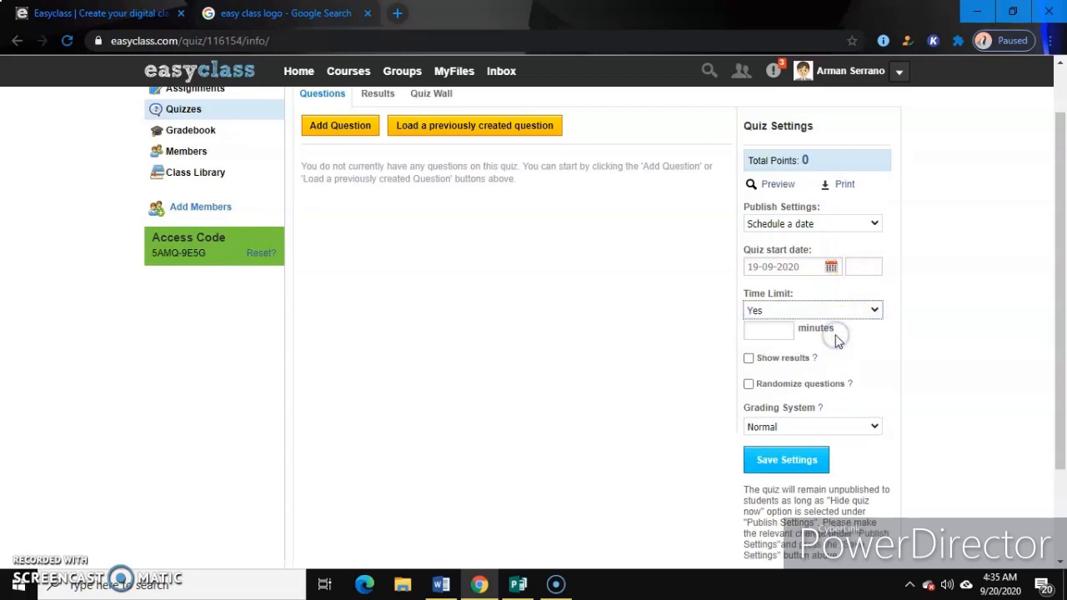
{"action": "left_click", "coordinate": [769, 332]}
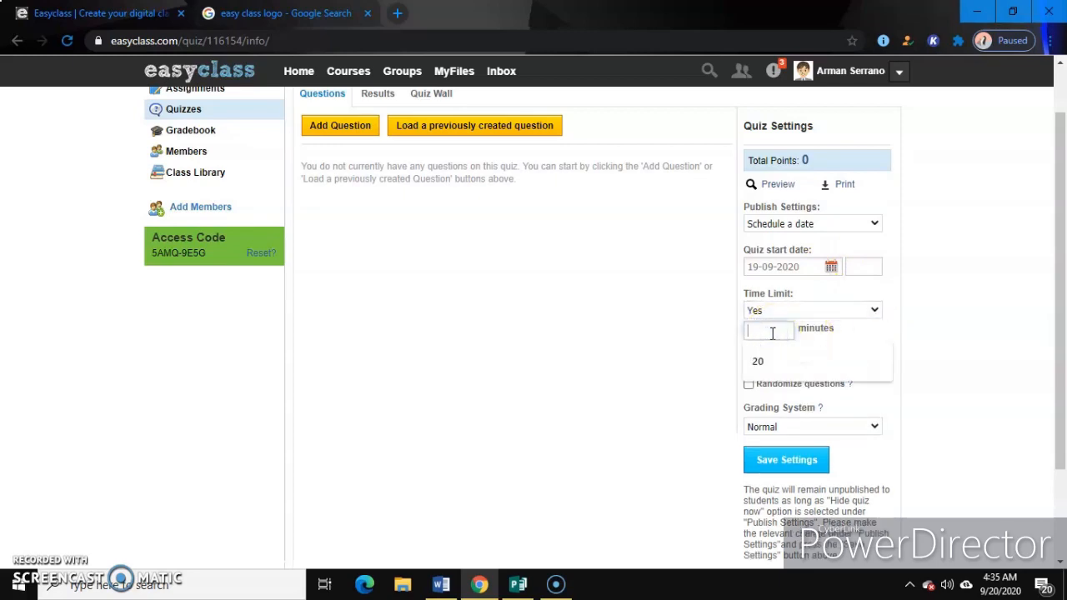
{"action": "type", "text": "20"}
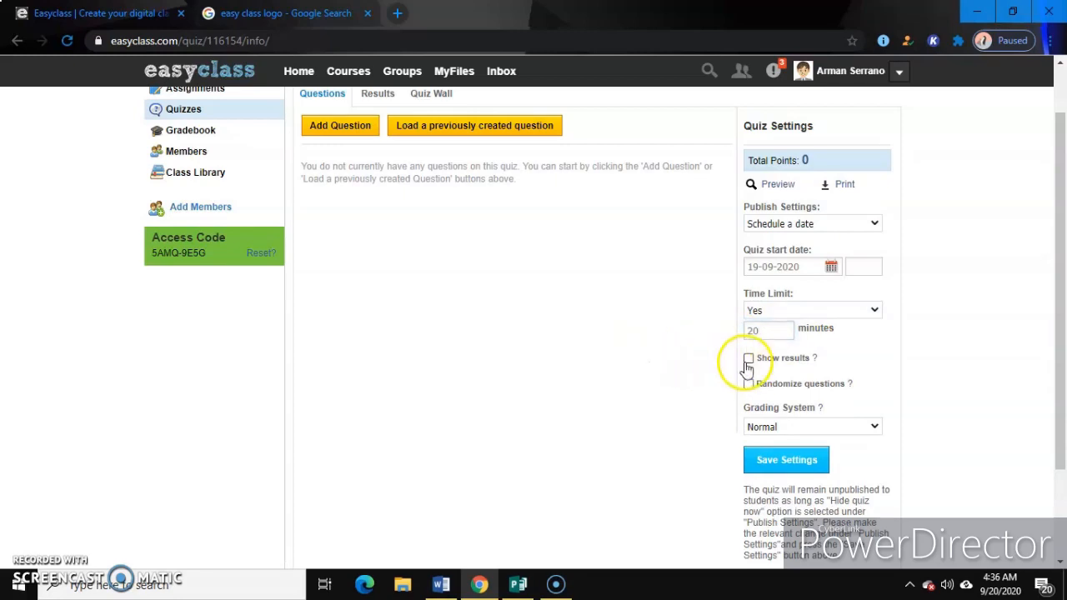
{"action": "left_click", "coordinate": [749, 361]}
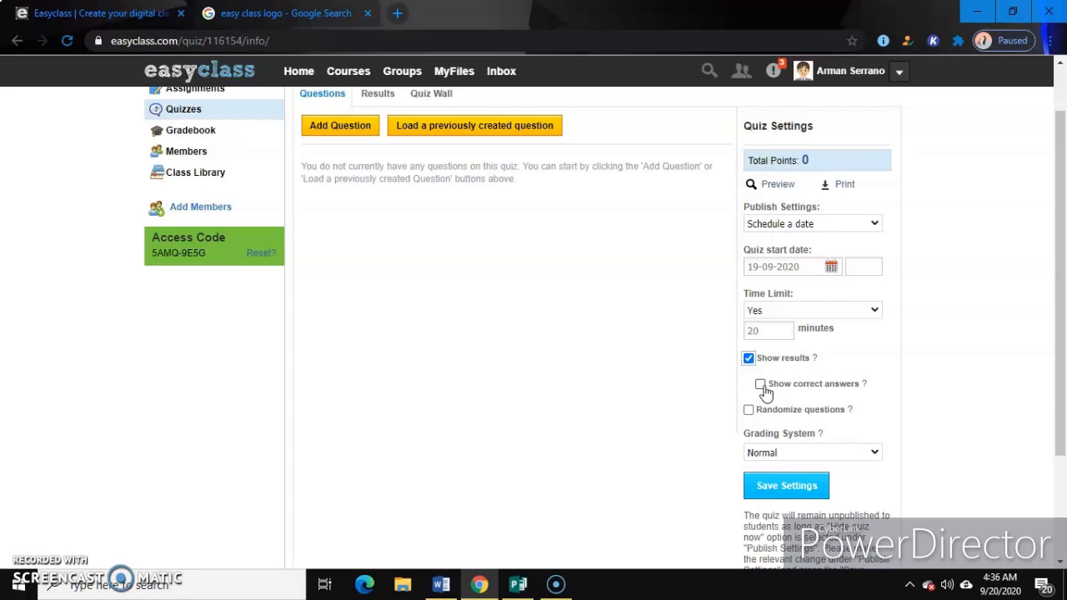
{"action": "left_click", "coordinate": [750, 416]}
{"action": "left_click", "coordinate": [871, 452]}
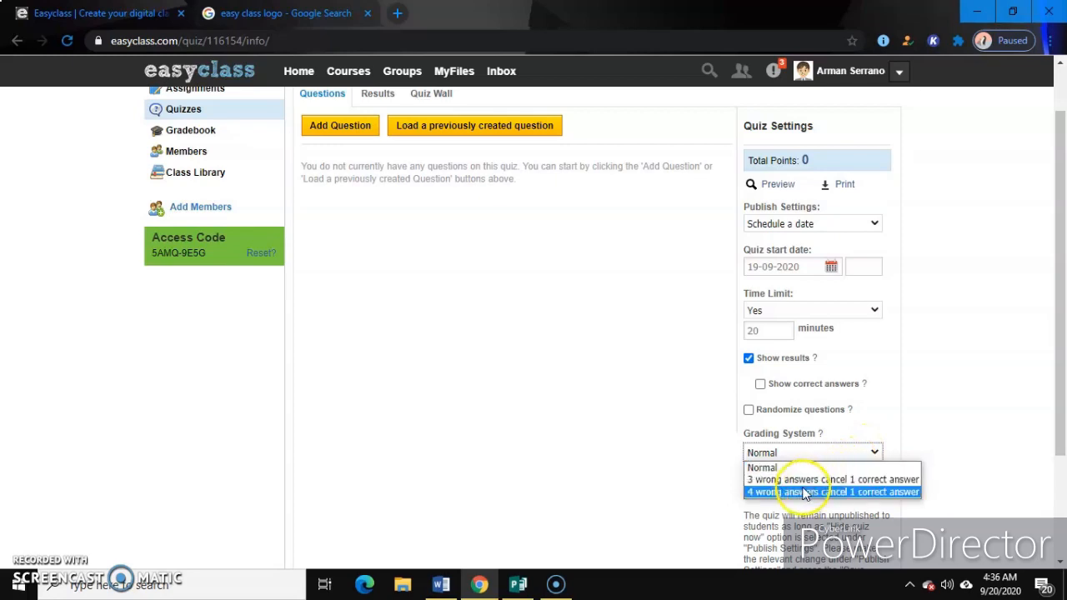
{"action": "left_click", "coordinate": [832, 482]}
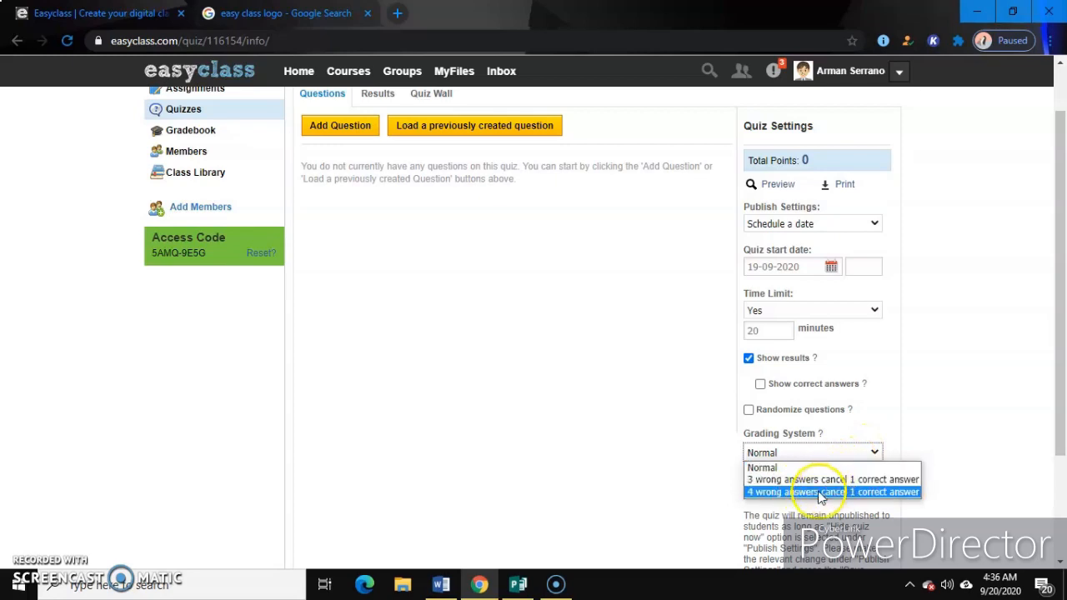
{"action": "left_click", "coordinate": [952, 436]}
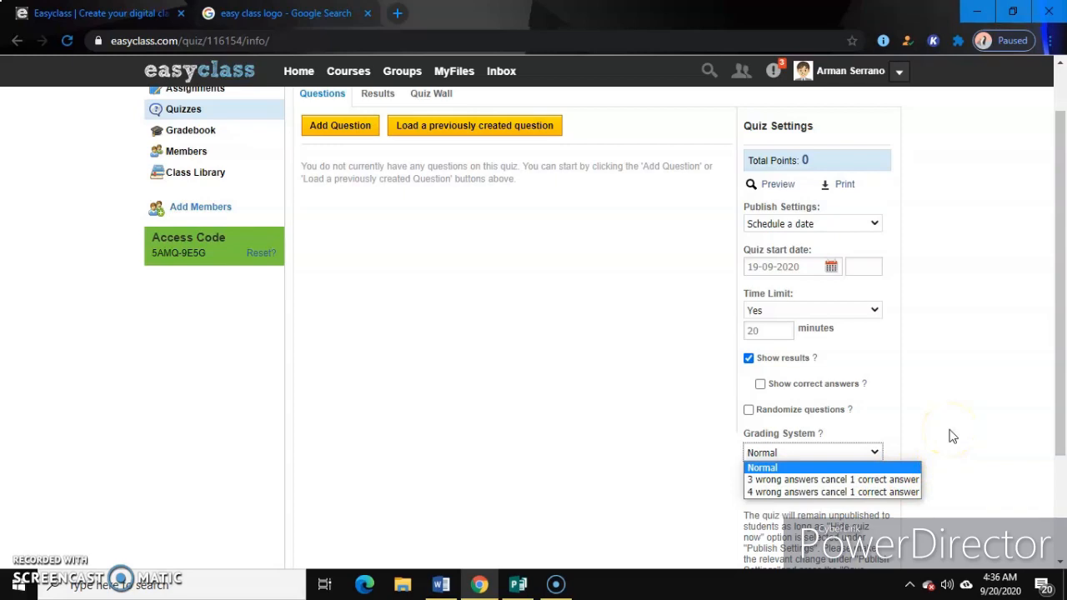
{"action": "left_click", "coordinate": [949, 430]}
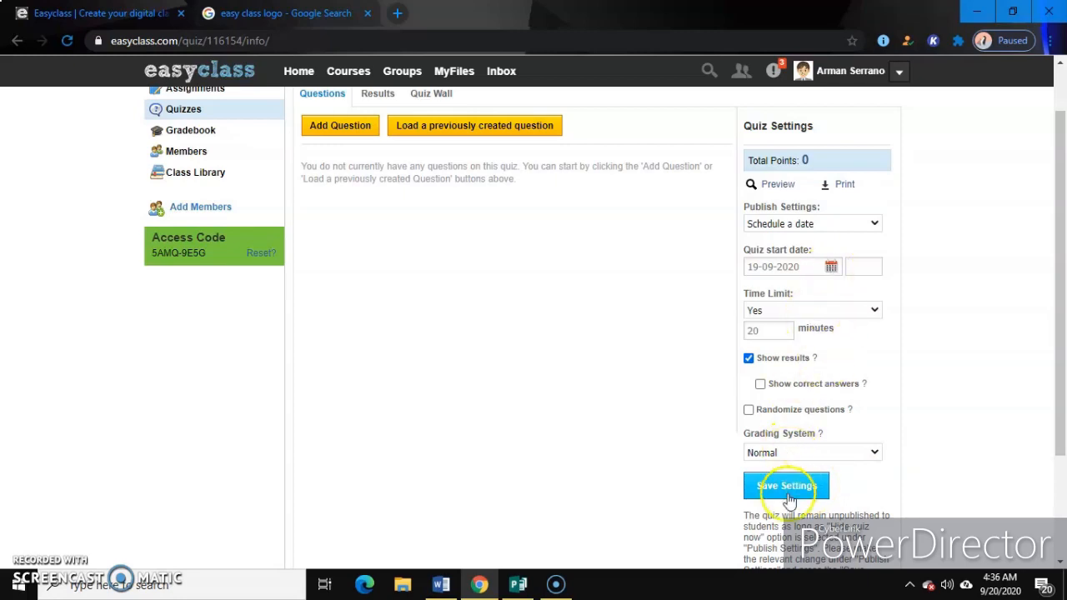
Set the quiz start date to 25-09-2020 at 12:00 and save the quiz settings
{"action": "left_click", "coordinate": [831, 266]}
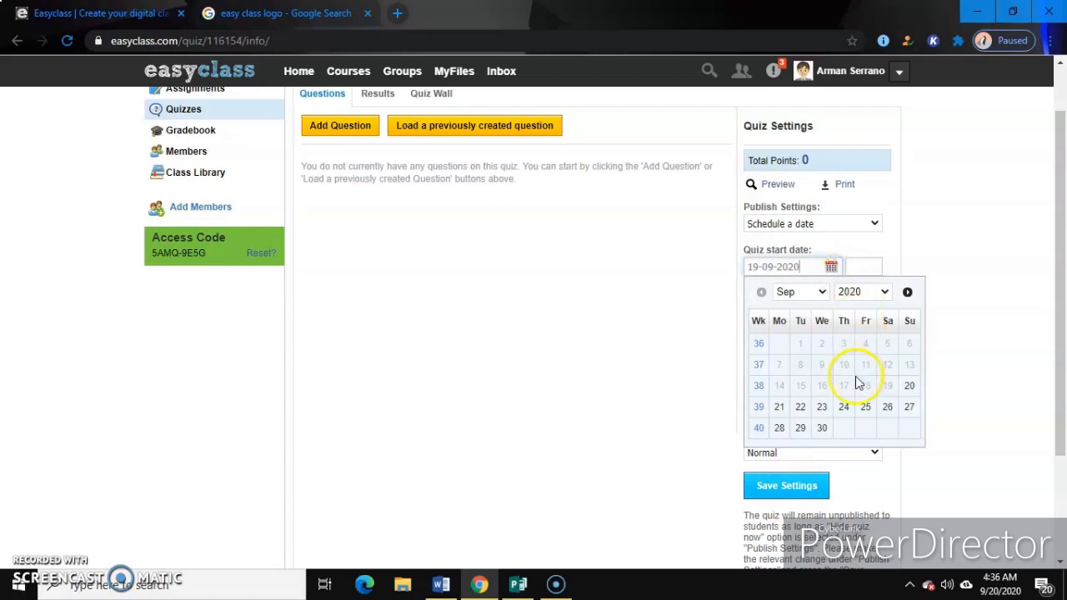
{"action": "left_click", "coordinate": [868, 412]}
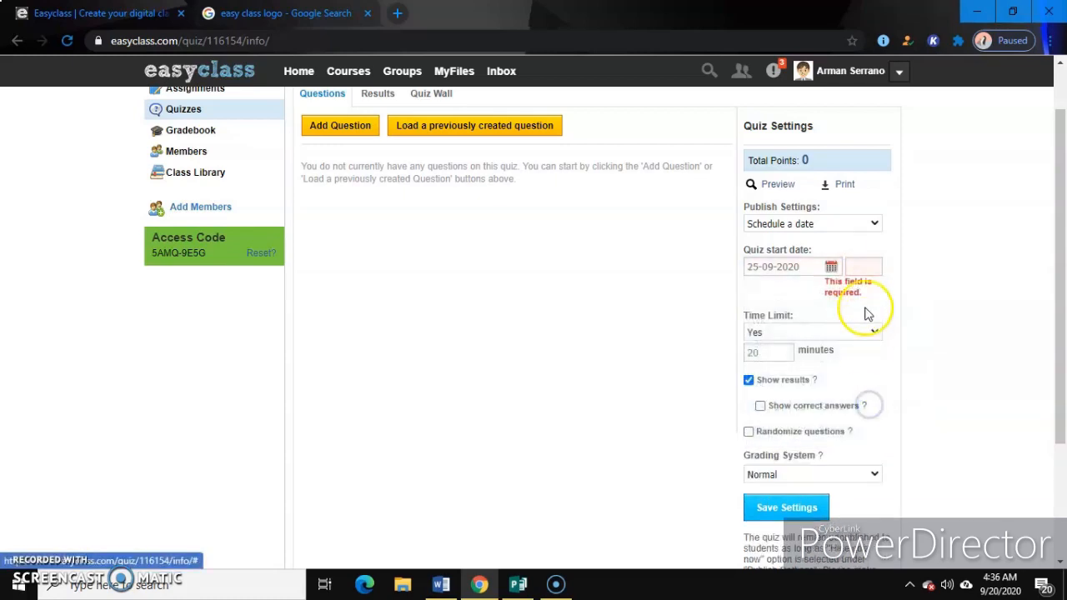
{"action": "left_click", "coordinate": [859, 268]}
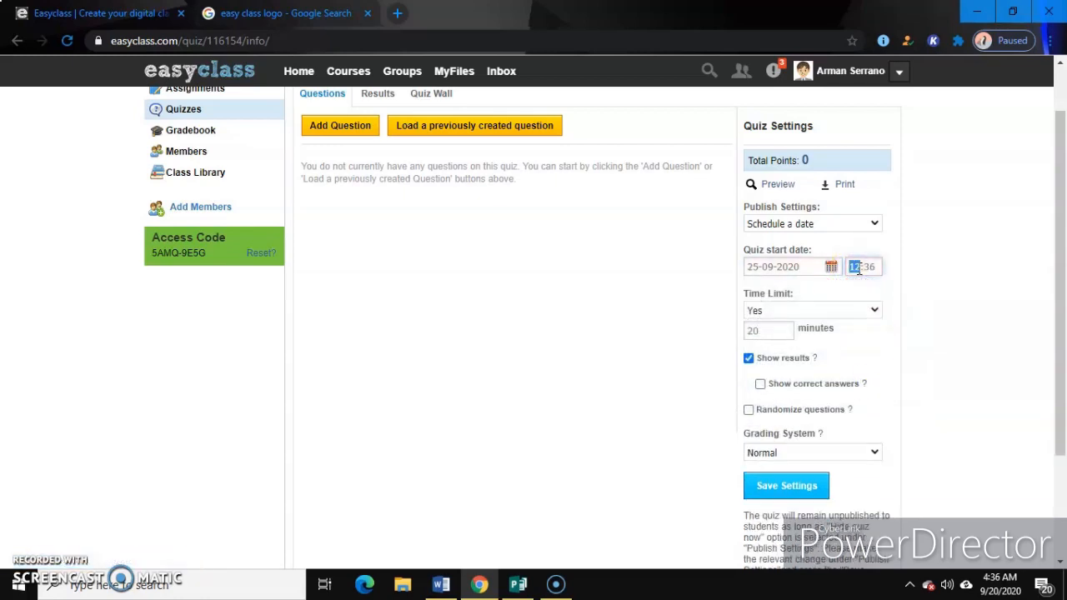
{"action": "type", "text": "1200"}
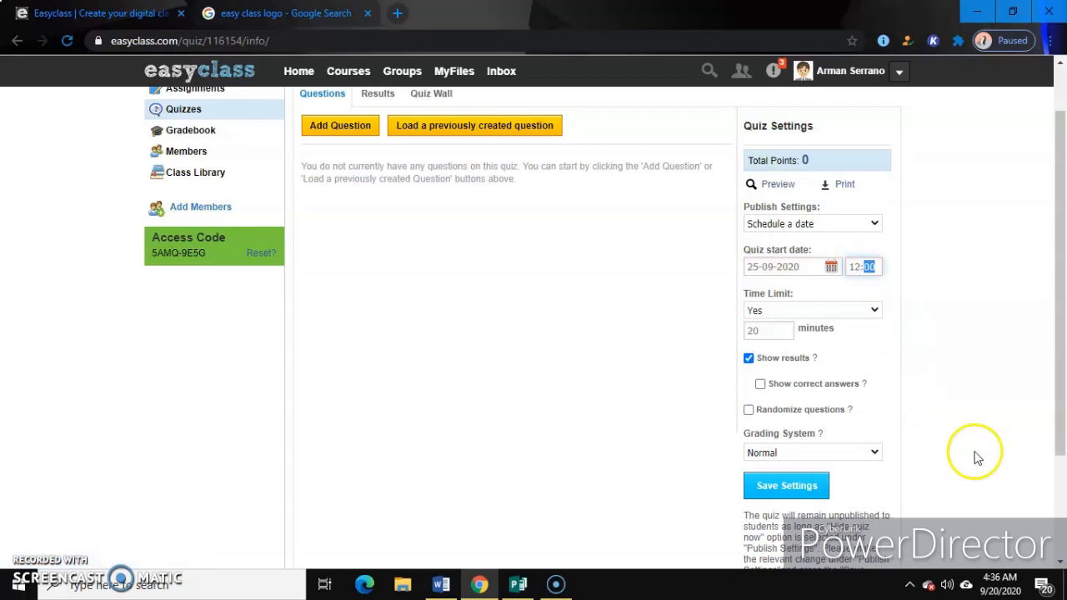
{"action": "left_click", "coordinate": [796, 487]}
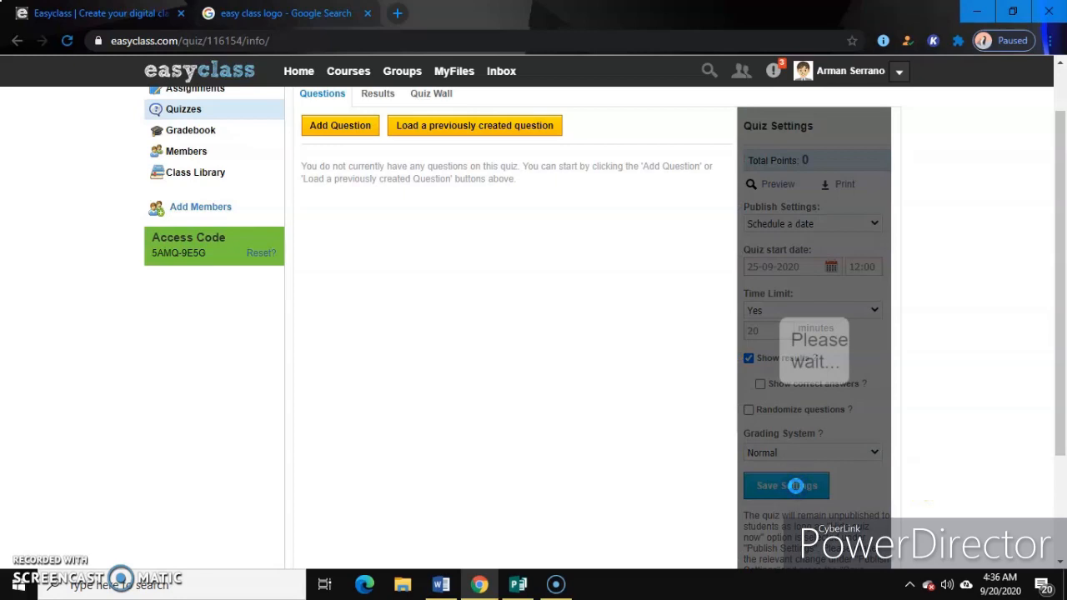
Add a multiple choice question to the quiz and set its value to 1 point
{"action": "scroll", "coordinate": [796, 487], "scroll_direction": "down", "scroll_amount": 1}
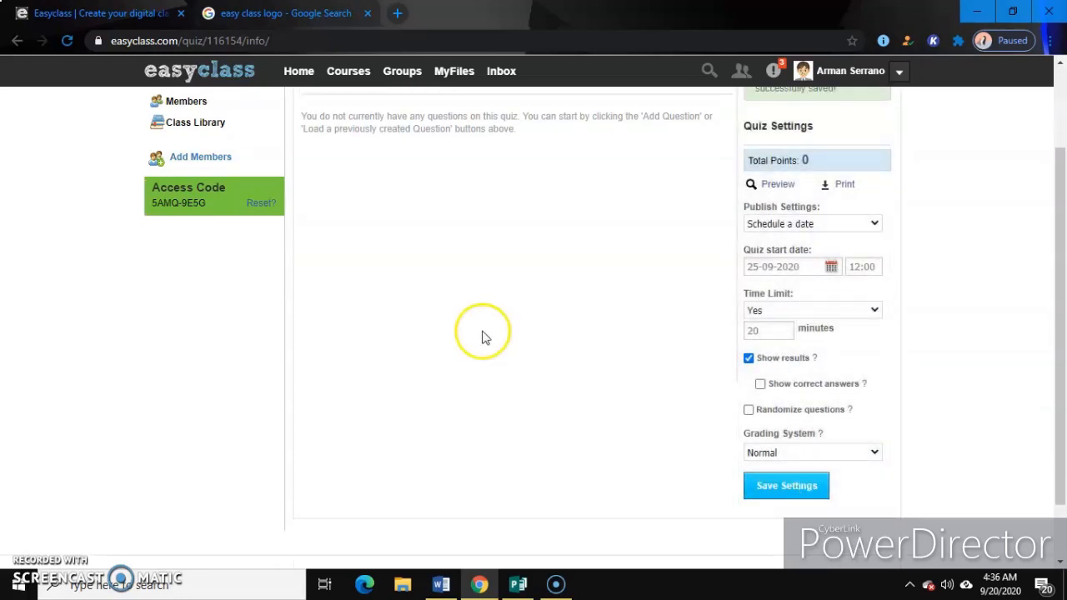
{"action": "left_click_drag", "start_coordinate": [1062, 315], "coordinate": [1050, 227]}
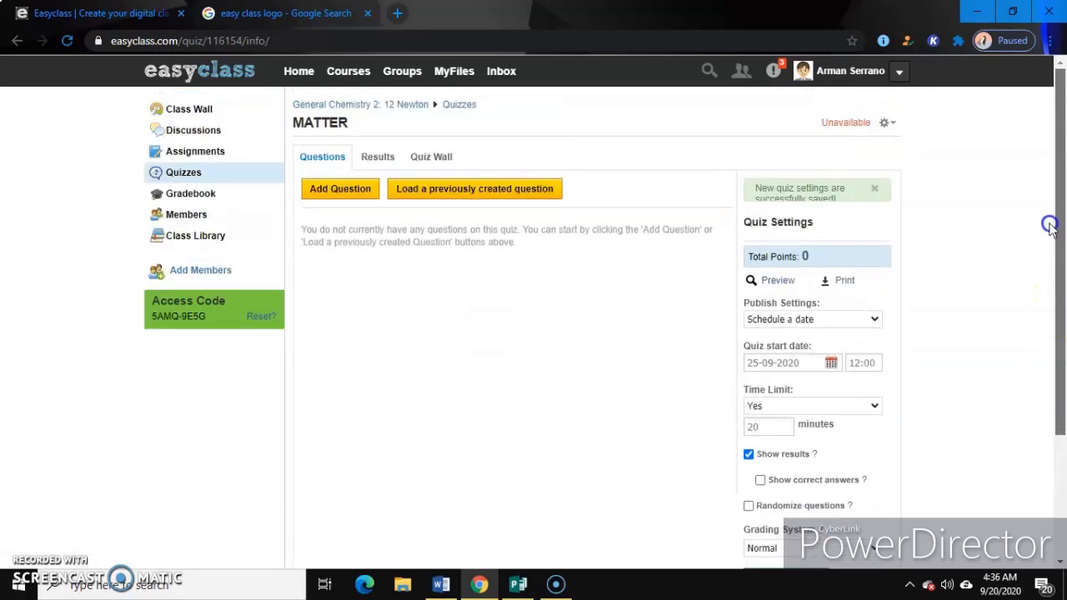
{"action": "left_click", "coordinate": [348, 191]}
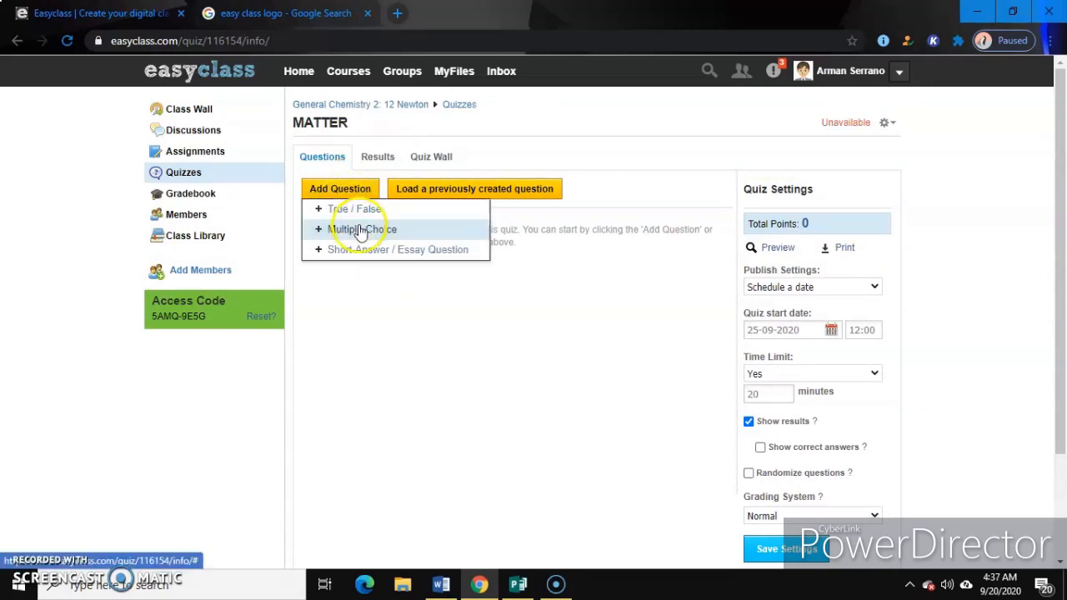
{"action": "left_click", "coordinate": [360, 232]}
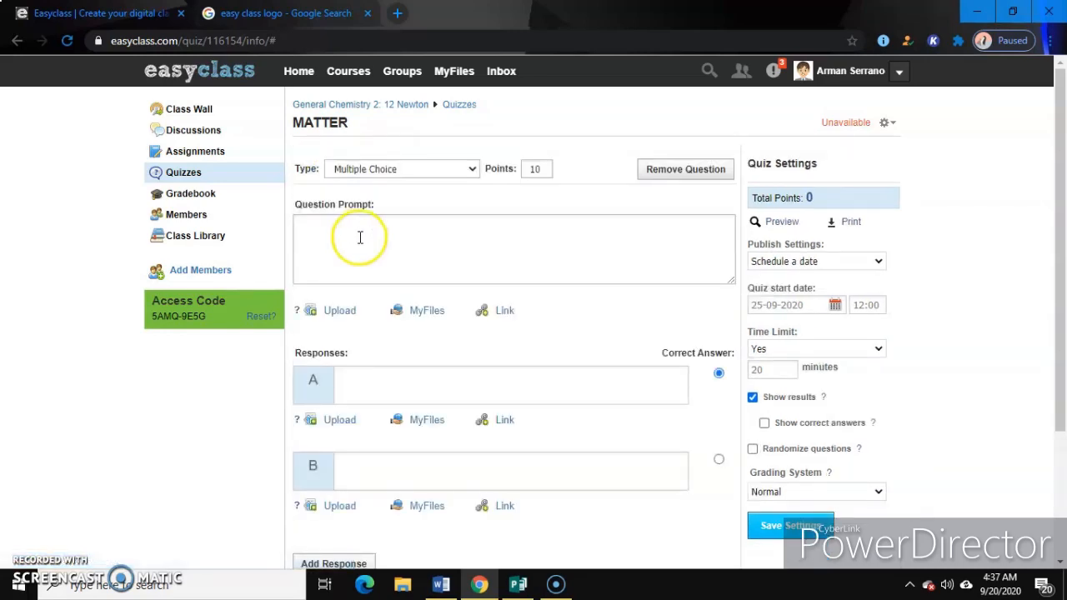
{"action": "left_click", "coordinate": [353, 237]}
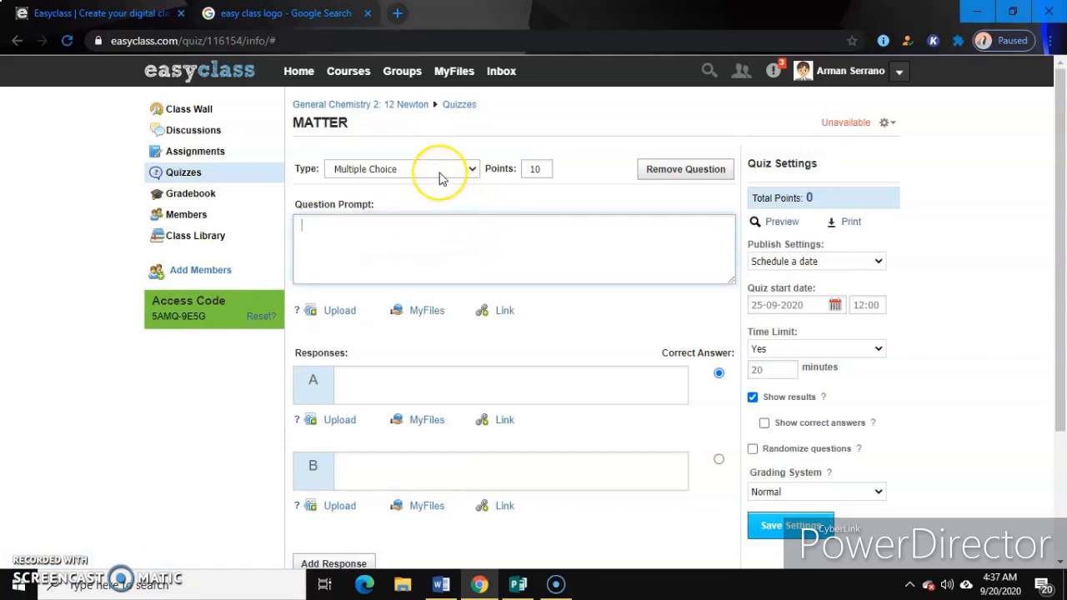
{"action": "left_click", "coordinate": [547, 170]}
{"action": "key", "text": "BackSpace"}
{"action": "key", "text": "BackSpace"}
{"action": "type", "text": "1"}
Enter "Which substance is a metal?" as the question prompt, without a question number
{"action": "left_click", "coordinate": [346, 242]}
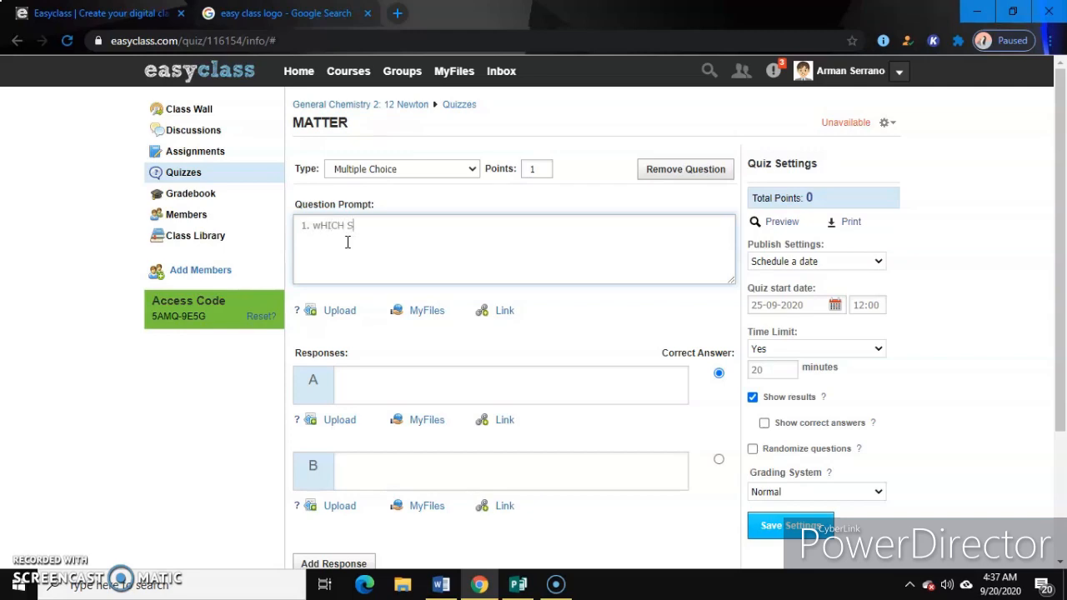
{"action": "type", "text": "I"}
{"action": "key", "text": "BackSpace"}
{"action": "key", "text": "BackSpace"}
{"action": "key", "text": "BackSpace"}
{"action": "key", "text": "BackSpace"}
{"action": "key", "text": "BackSpace"}
{"action": "key", "text": "BackSpace"}
{"action": "key", "text": "BackSpace"}
{"action": "key", "text": "BackSpace"}
{"action": "key", "text": "BackSpace"}
{"action": "key", "text": "BackSpace"}
{"action": "key", "text": "BackSpace"}
{"action": "key", "text": "BackSpace"}
{"action": "key", "text": "BackSpace"}
{"action": "key", "text": "BackSpace"}
{"action": "key", "text": "BackSpace"}
{"action": "key", "text": "BackSpace"}
{"action": "key", "text": "BackSpace"}
{"action": "key", "text": "BackSpace"}
{"action": "key", "text": "BackSpace"}
{"action": "key", "text": "BackSpace"}
{"action": "key", "text": "Caps_Lock"}
{"action": "type", "text": "Which substance is"}
Fill in response A with "diamond" and response B with "water"
{"action": "left_click", "coordinate": [355, 384]}
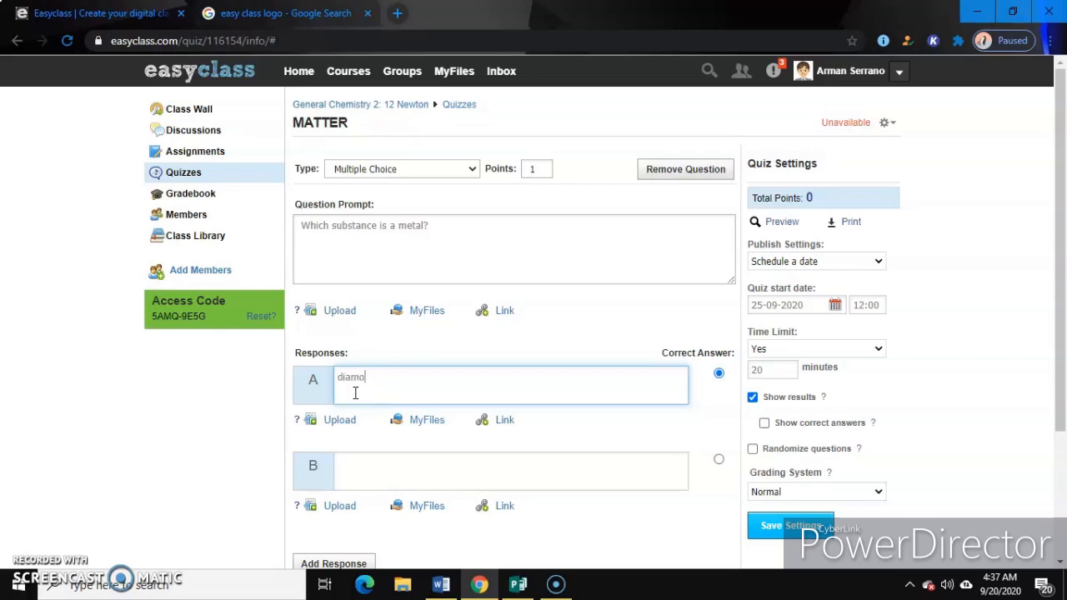
{"action": "left_click", "coordinate": [362, 467]}
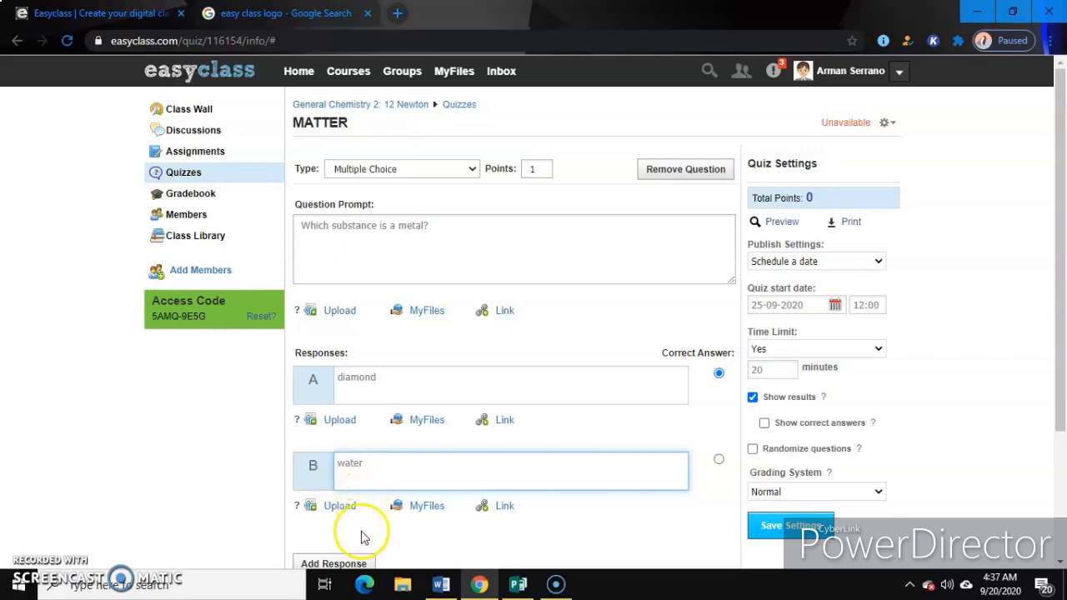
Add two more responses to the question: C with "sulfur" and D with "iron"
{"action": "left_click", "coordinate": [1063, 362]}
{"action": "left_click", "coordinate": [1051, 442]}
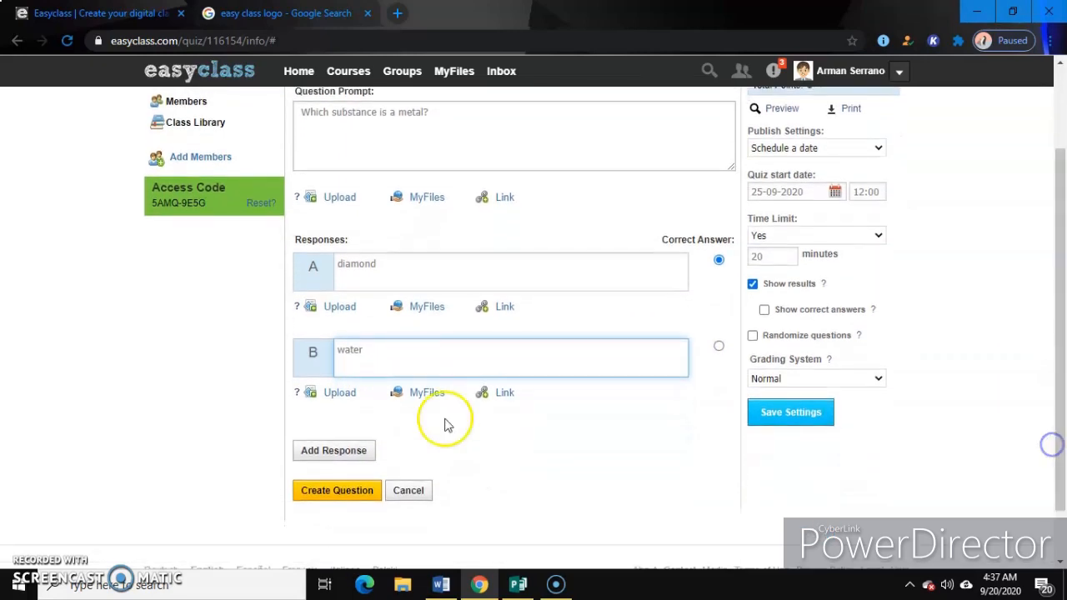
{"action": "left_click", "coordinate": [354, 454]}
{"action": "left_click", "coordinate": [365, 353]}
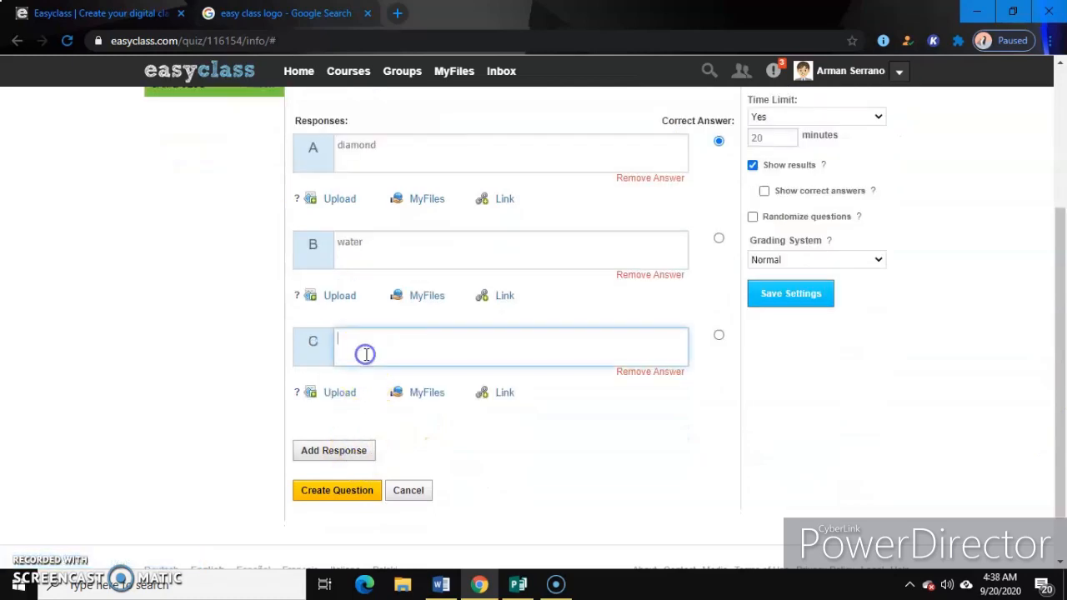
{"action": "left_click", "coordinate": [336, 449]}
{"action": "left_click", "coordinate": [351, 358]}
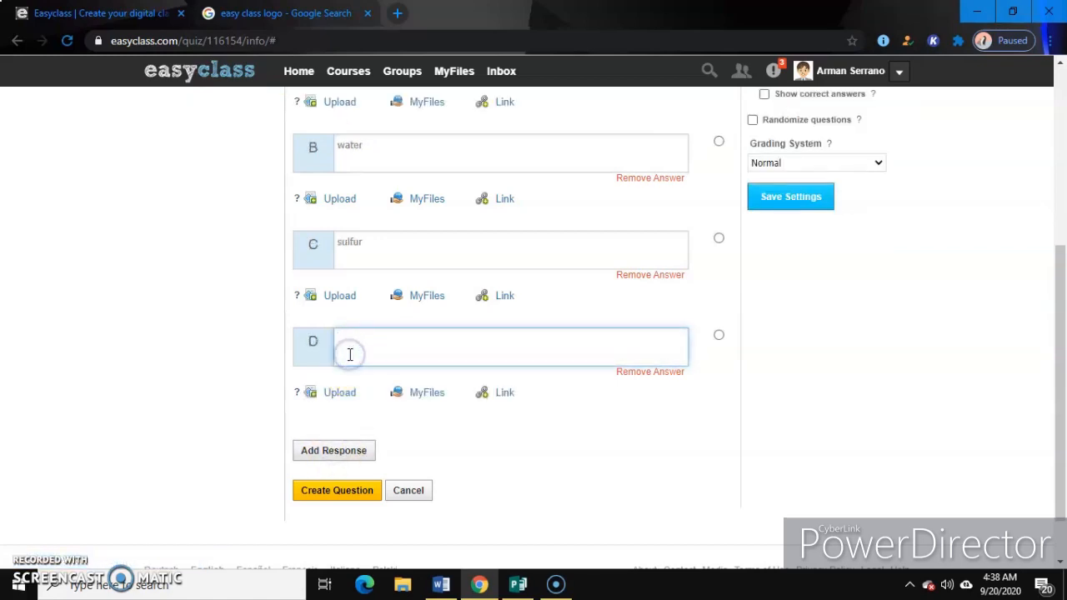
{"action": "type", "text": "iron"}
Mark response D, "iron", as the correct answer and create the question
{"action": "left_click_drag", "start_coordinate": [1053, 381], "coordinate": [1059, 327]}
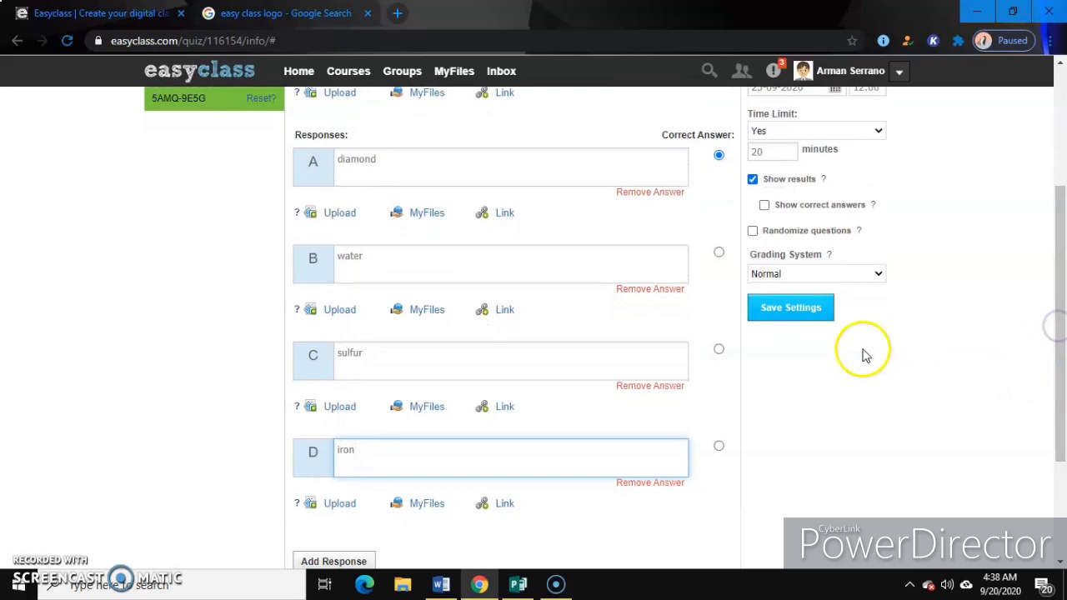
{"action": "left_click", "coordinate": [718, 449]}
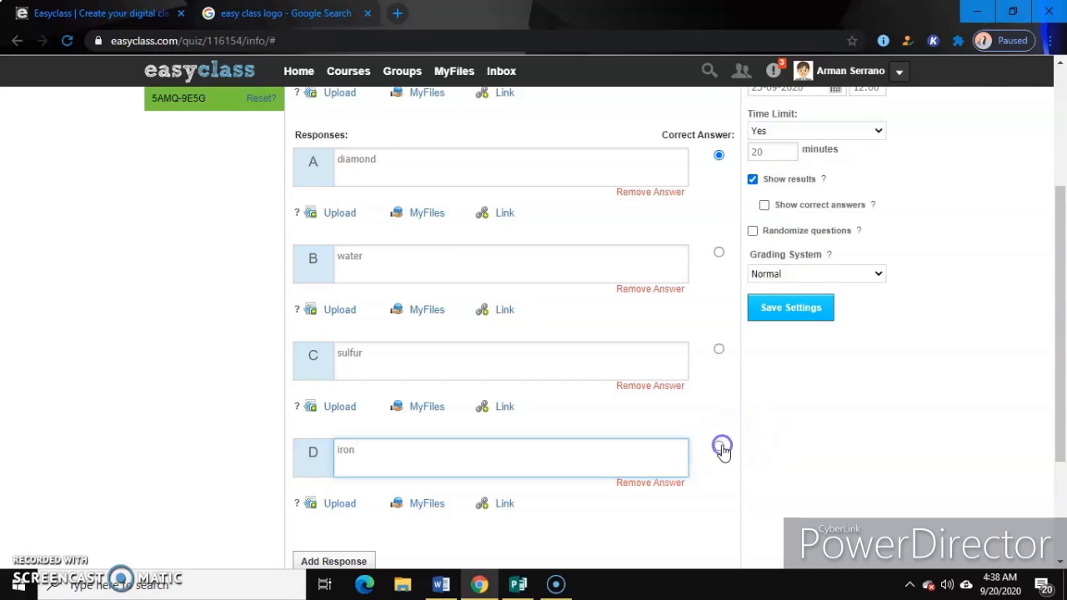
{"action": "left_click", "coordinate": [718, 448]}
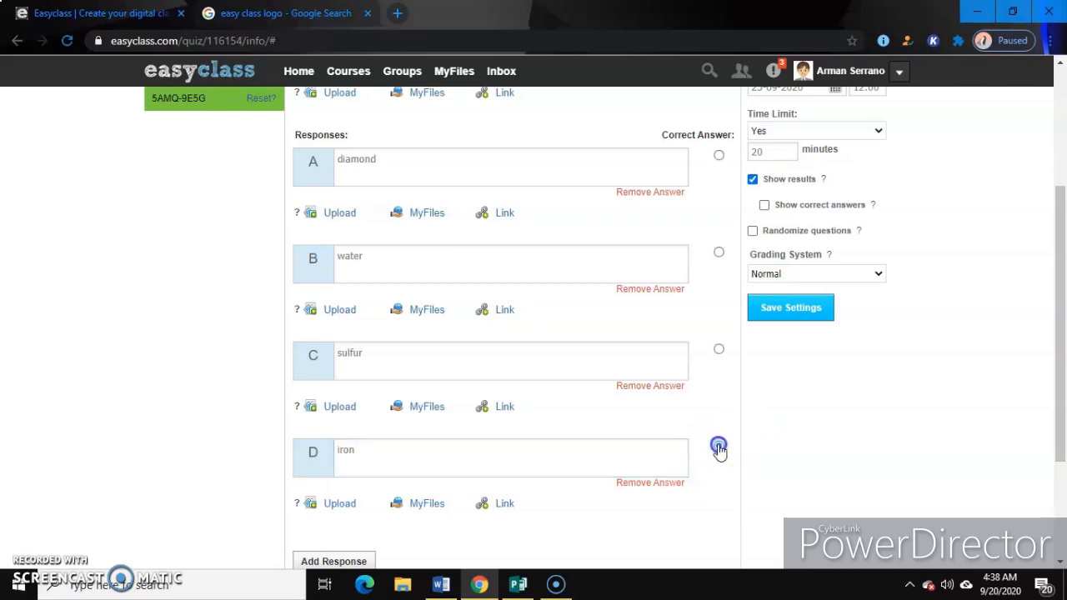
{"action": "left_click_drag", "start_coordinate": [1055, 381], "coordinate": [1052, 488]}
{"action": "left_click", "coordinate": [342, 428]}
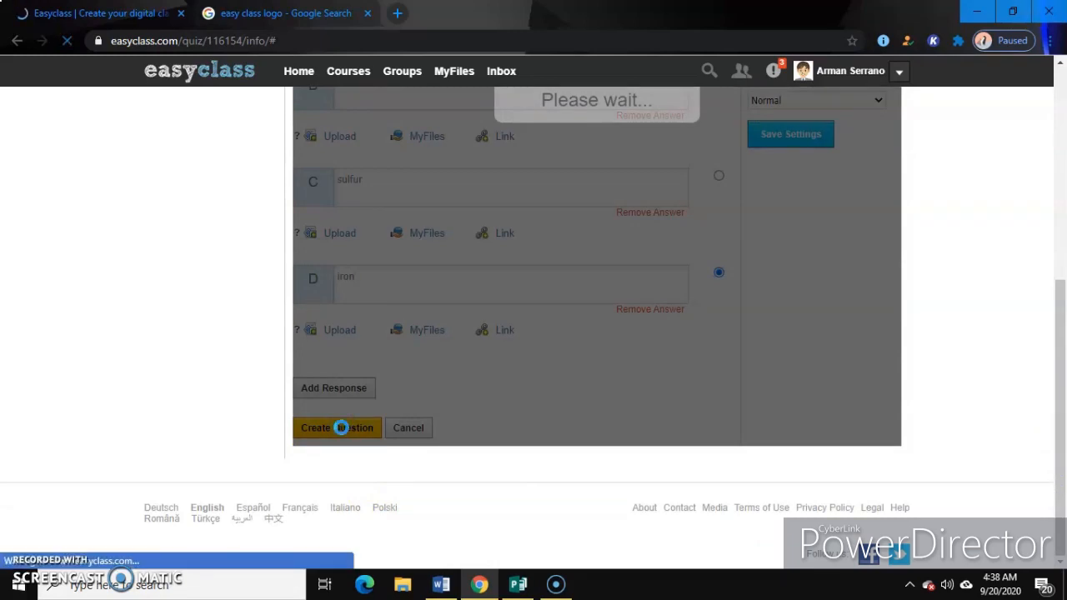
Add another multiple choice question with the prompt "2. Which mixture can be separated by simple distillation?"
{"action": "scroll", "coordinate": [375, 412], "scroll_direction": "down", "scroll_amount": 3}
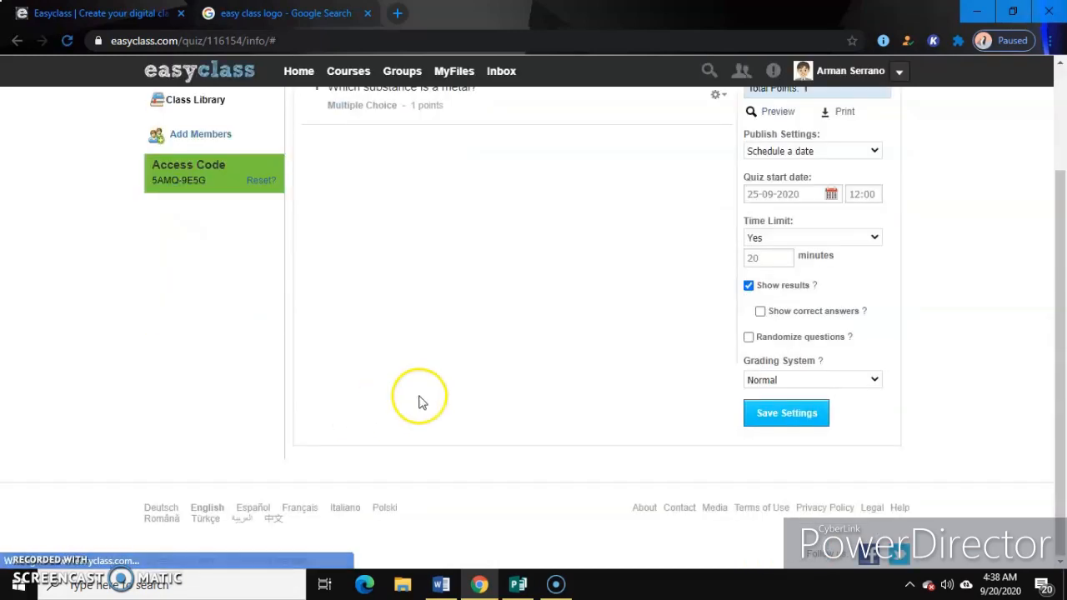
{"action": "left_click_drag", "start_coordinate": [1054, 388], "coordinate": [1056, 283]}
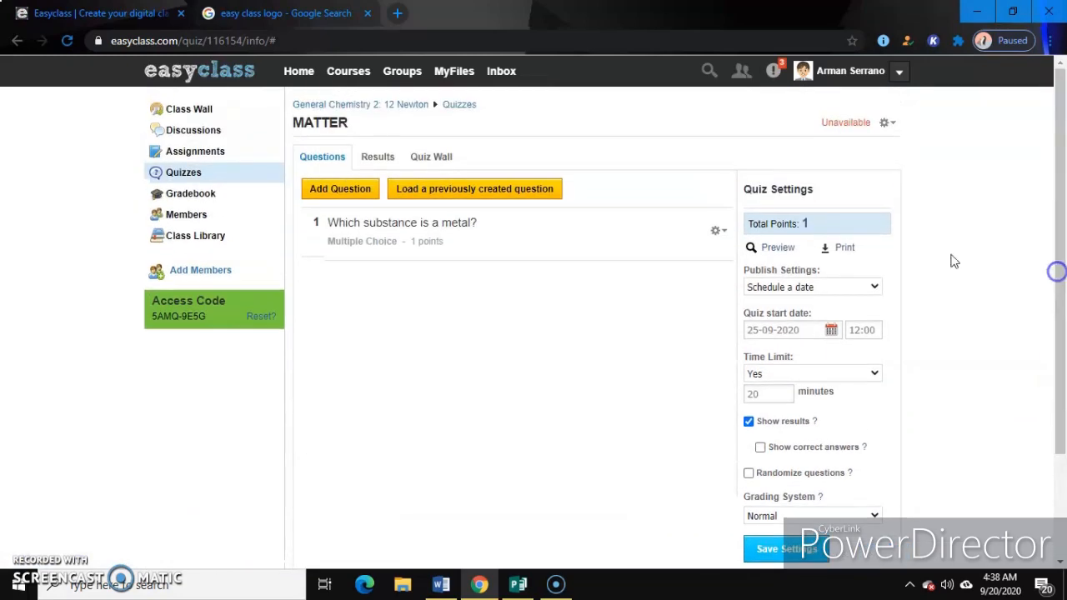
{"action": "left_click", "coordinate": [318, 190]}
{"action": "left_click", "coordinate": [358, 231]}
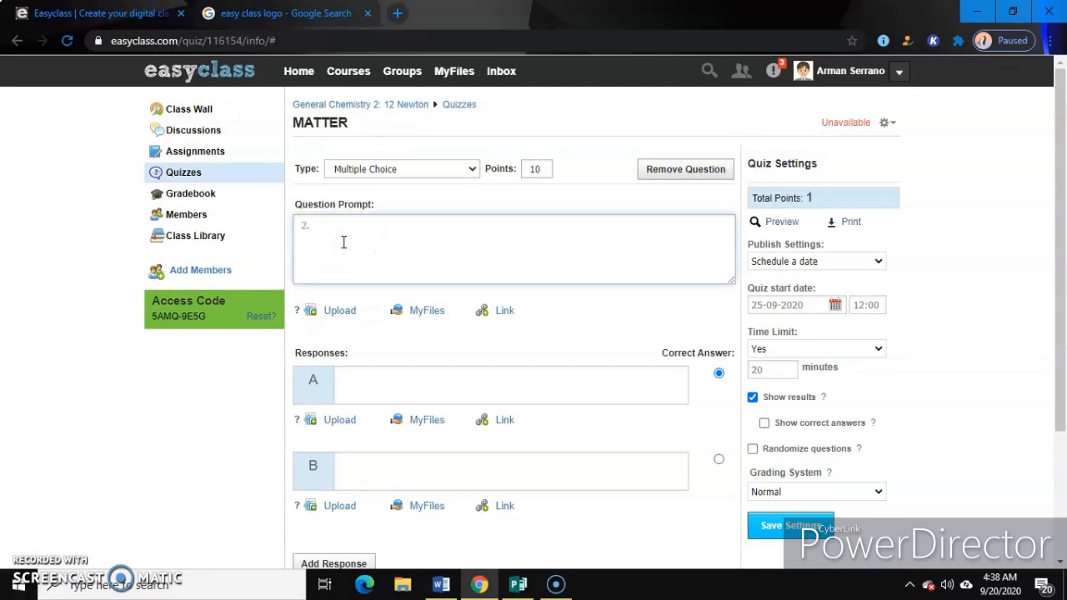
{"action": "type", "text": "2. Which mixture can be separated"}
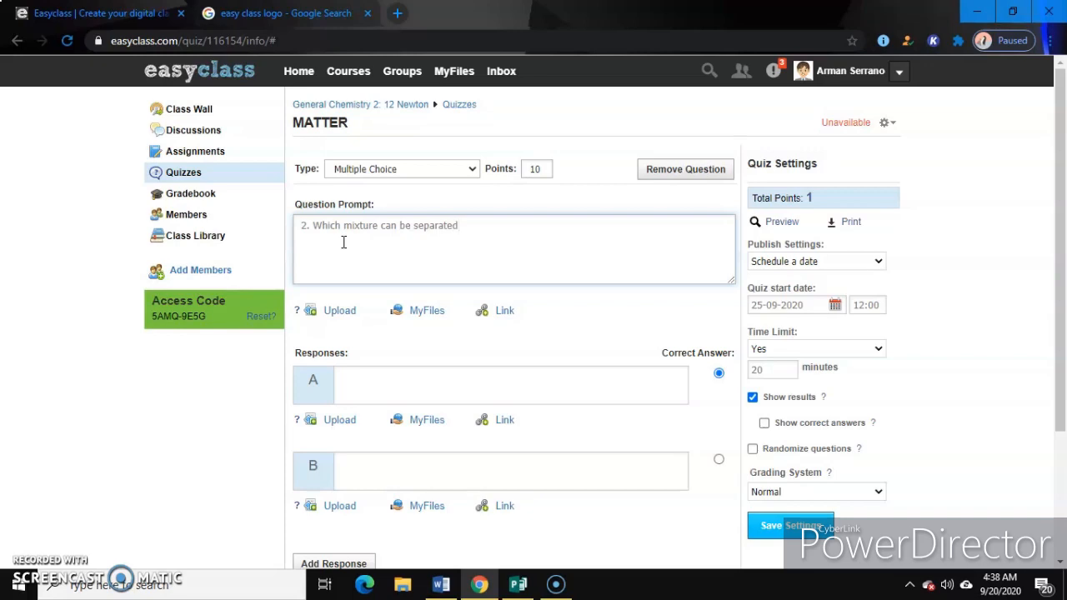
{"action": "type", "text": " by simple distillation?"}
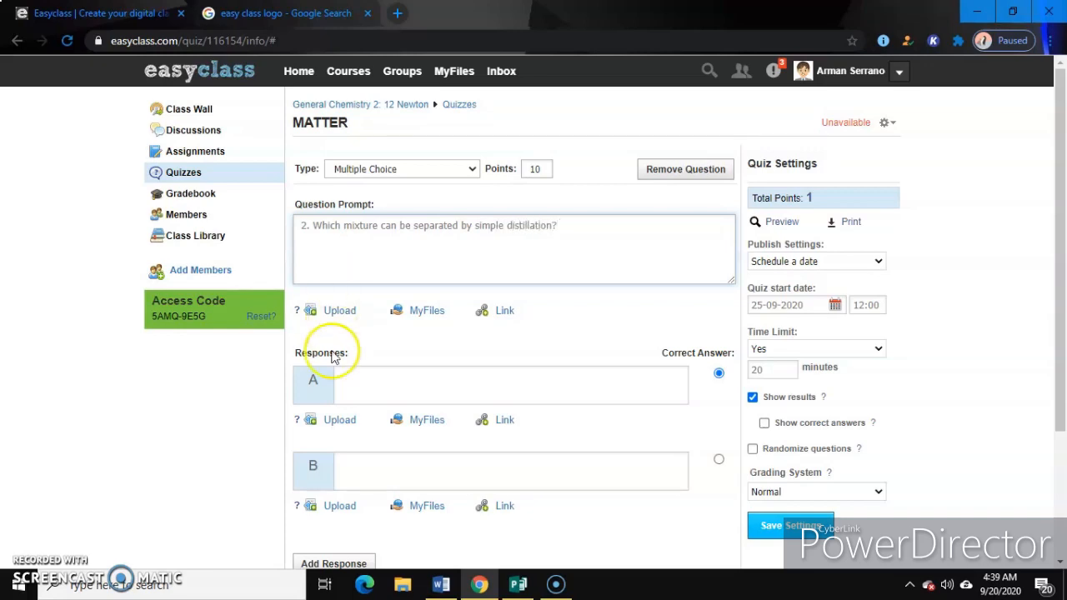
Fill in response A with "crude oil" and response B with "milk"
{"action": "left_click", "coordinate": [365, 390]}
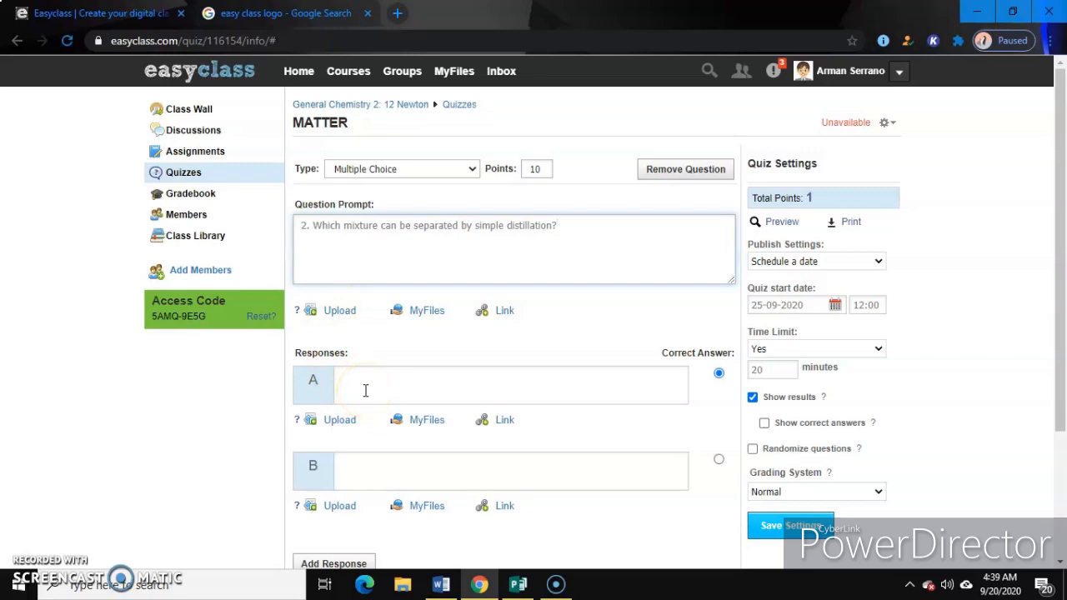
{"action": "left_click", "coordinate": [365, 390]}
{"action": "type", "text": "cru"}
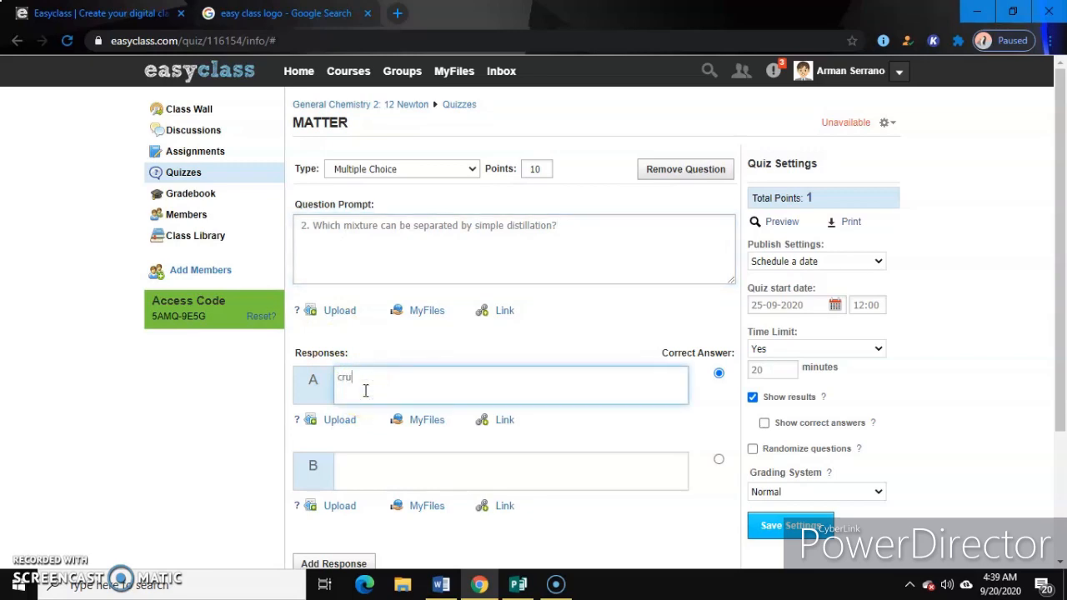
{"action": "type", "text": "de oil"}
{"action": "left_click", "coordinate": [376, 467]}
{"action": "type", "text": "milk"}
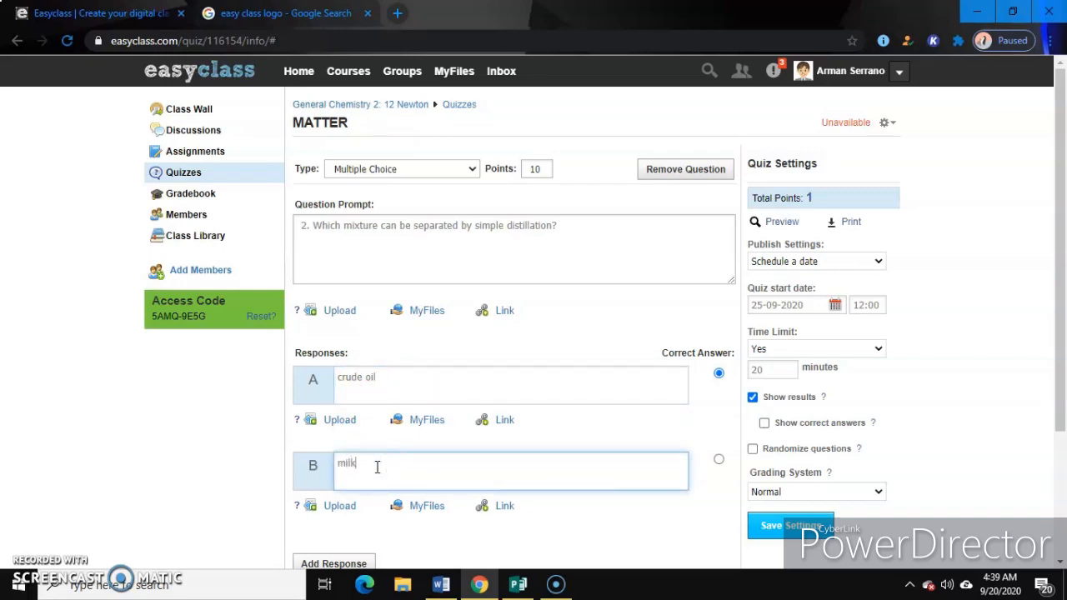
Add response C "seawater" and response D "sand in water", marking D as the correct answer
{"action": "left_click", "coordinate": [356, 565]}
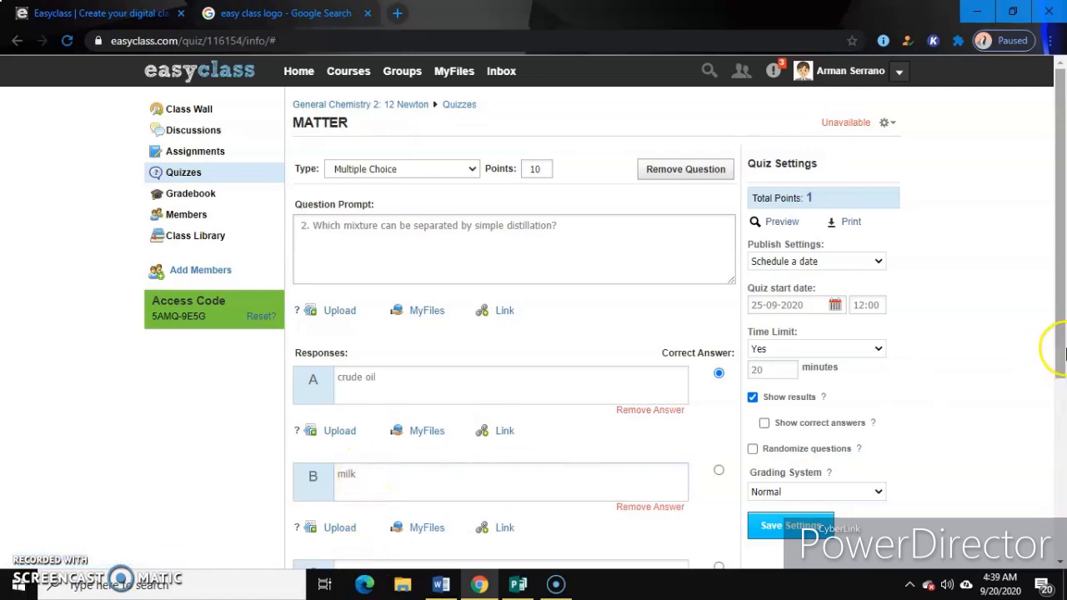
{"action": "left_click_drag", "start_coordinate": [1060, 358], "coordinate": [1060, 451]}
{"action": "left_click", "coordinate": [422, 429]}
{"action": "type", "text": "seawater"}
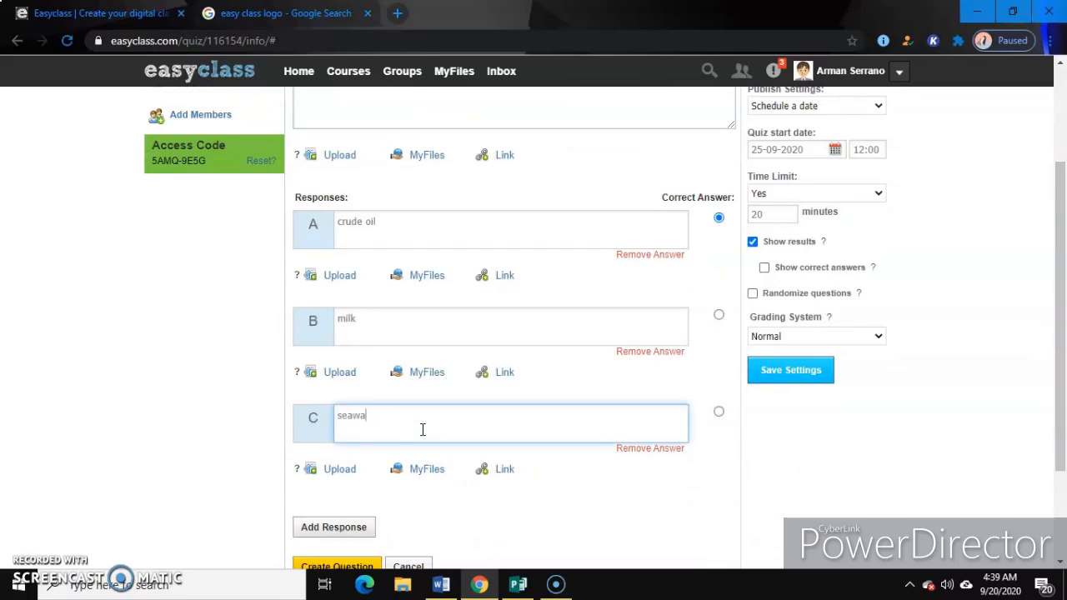
{"action": "left_click", "coordinate": [361, 533]}
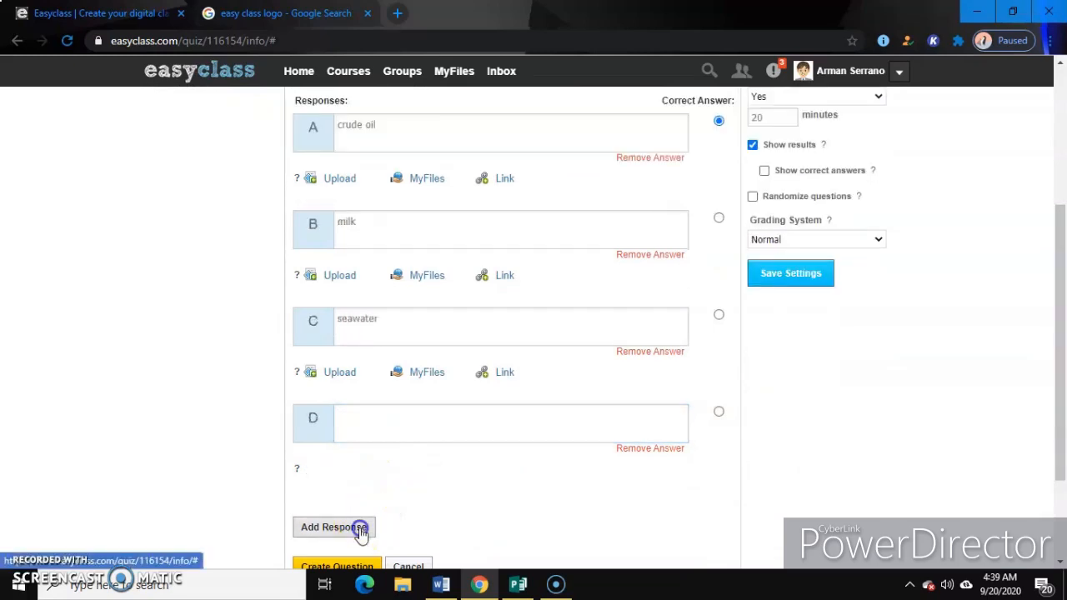
{"action": "left_click", "coordinate": [431, 421]}
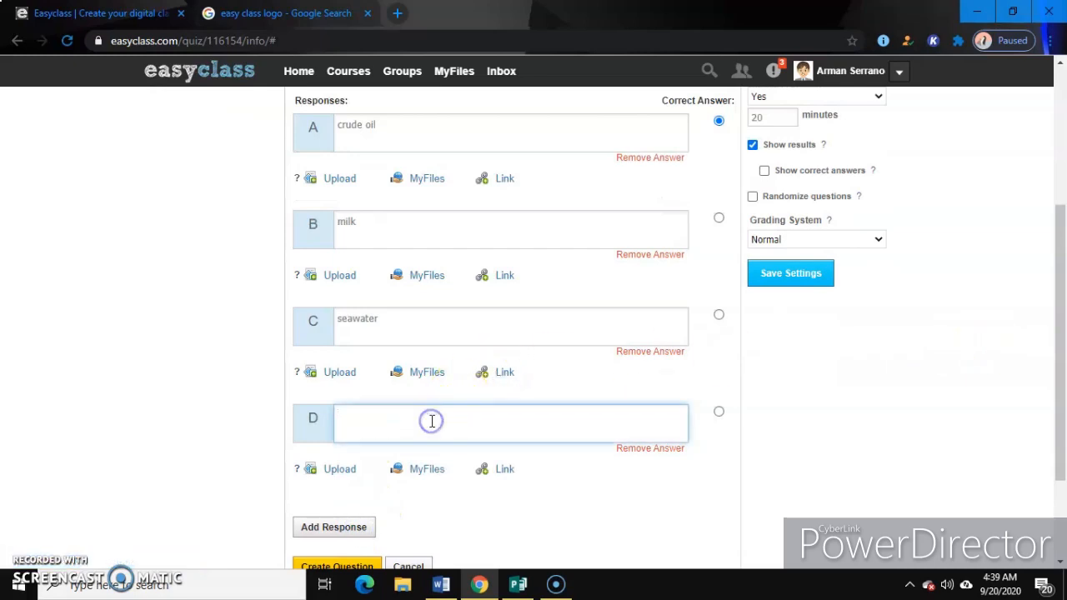
{"action": "type", "text": "sand in water"}
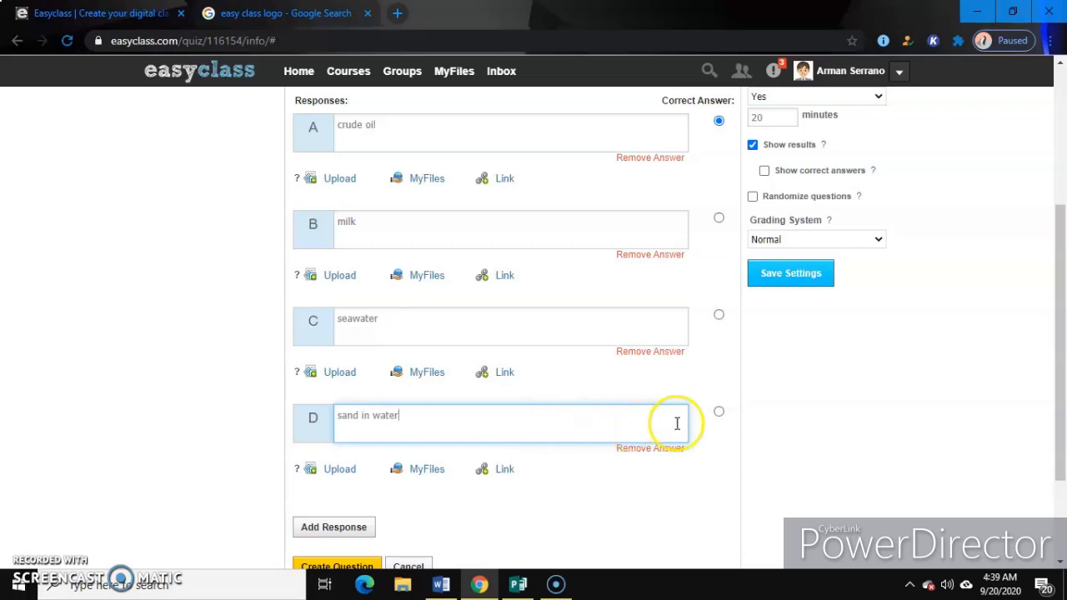
{"action": "left_click", "coordinate": [718, 414]}
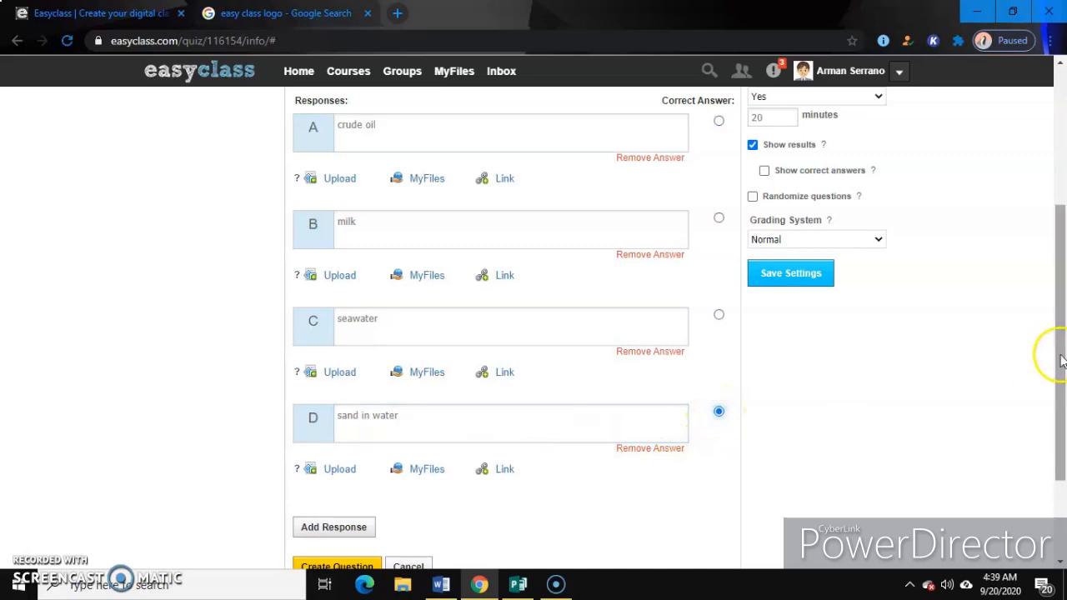
Set the distillation question's value to 1 point and create the question
{"action": "left_click_drag", "start_coordinate": [1063, 350], "coordinate": [1063, 393]}
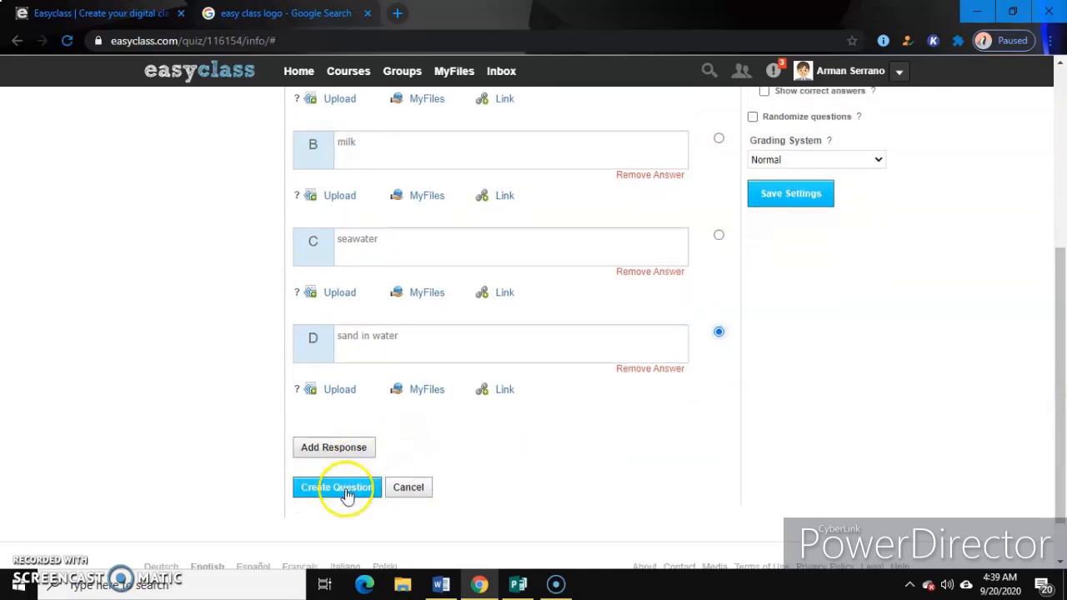
{"action": "left_click_drag", "start_coordinate": [1048, 464], "coordinate": [1056, 307]}
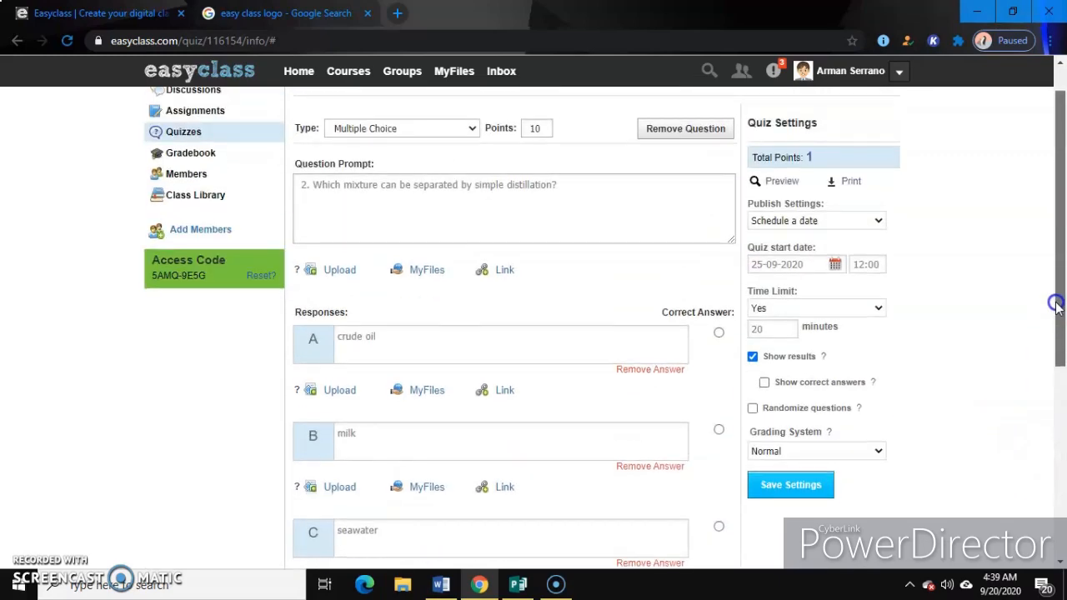
{"action": "left_click", "coordinate": [540, 131]}
{"action": "key", "text": "BackSpace"}
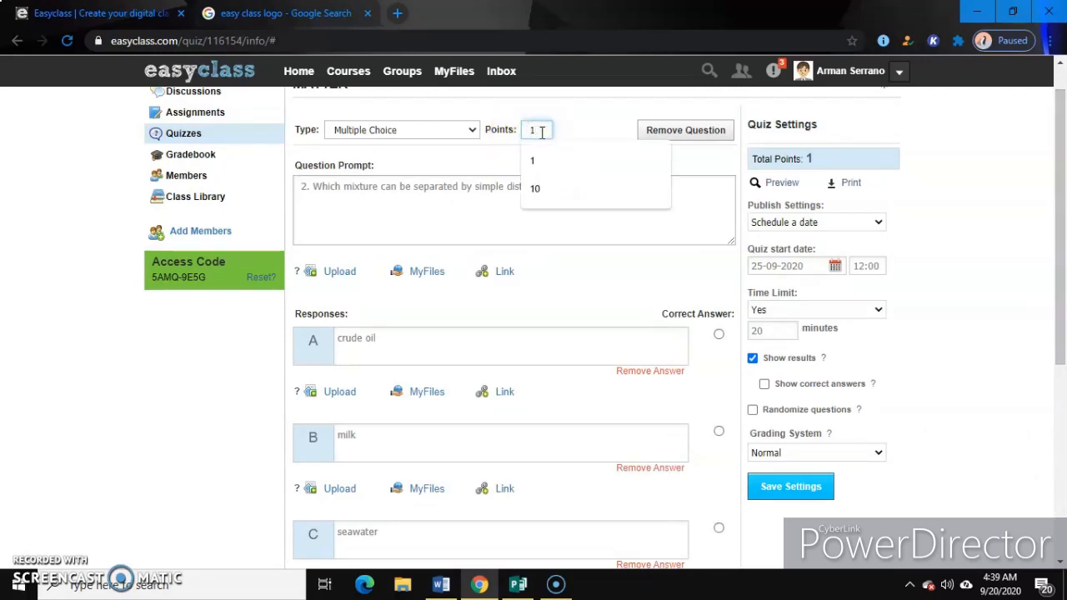
{"action": "left_click_drag", "start_coordinate": [1059, 239], "coordinate": [1059, 428]}
{"action": "left_click", "coordinate": [334, 429]}
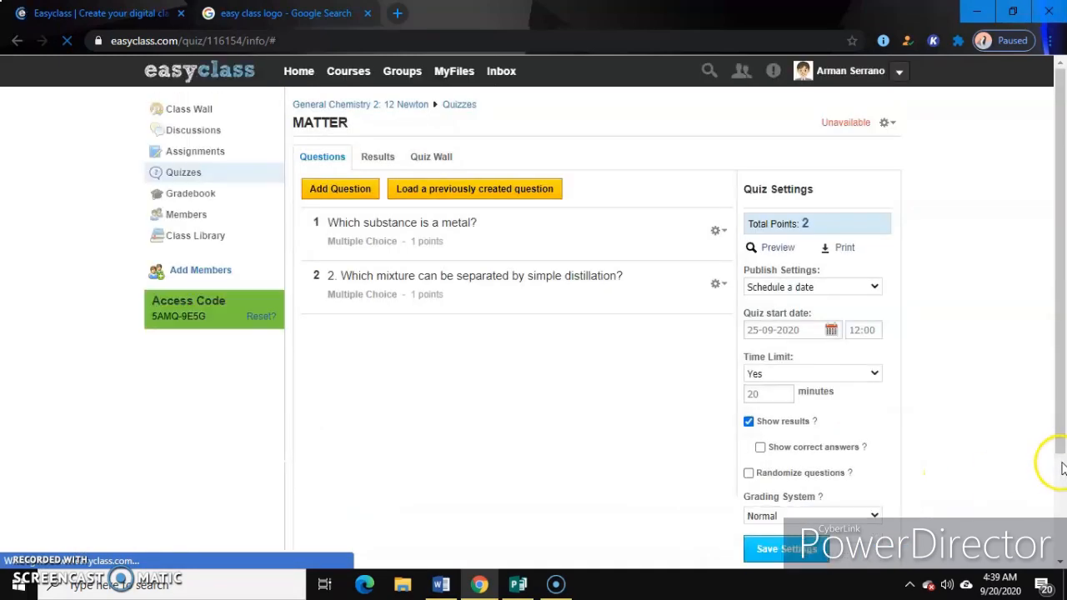
Add a True / False question with the prompt "3. We can separate the components of water by simple distillation."
{"action": "left_click", "coordinate": [1062, 464]}
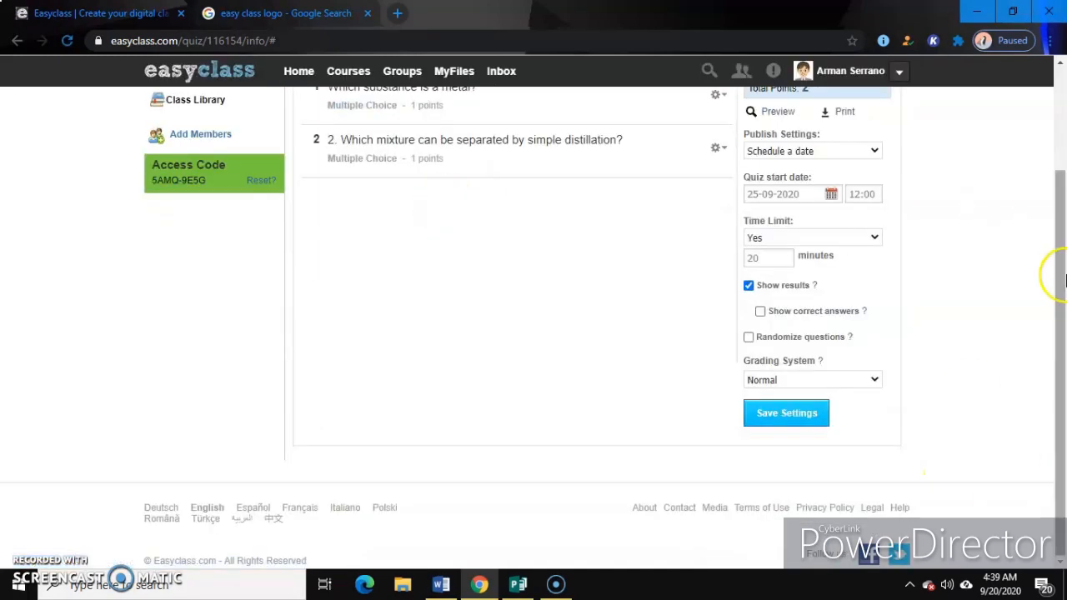
{"action": "left_click_drag", "start_coordinate": [1062, 340], "coordinate": [1063, 255]}
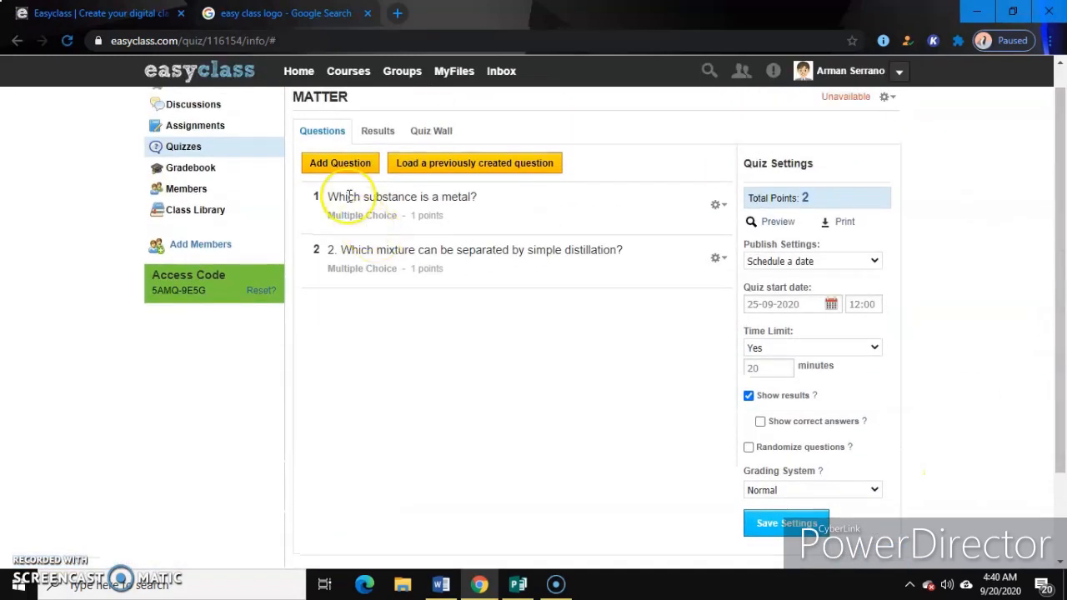
{"action": "left_click", "coordinate": [332, 163]}
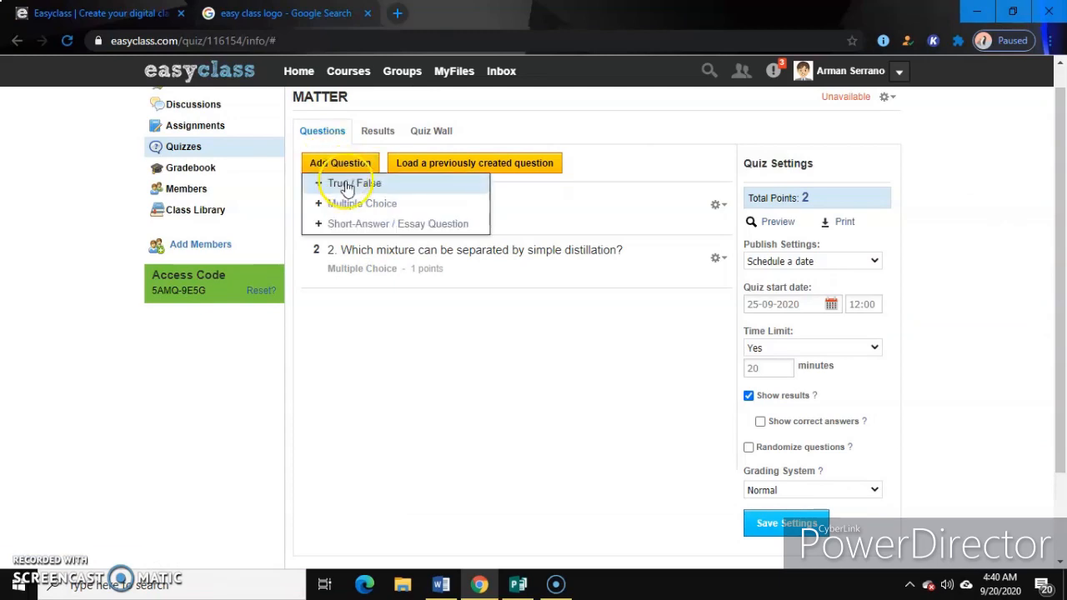
{"action": "left_click", "coordinate": [341, 183]}
{"action": "left_click", "coordinate": [322, 242]}
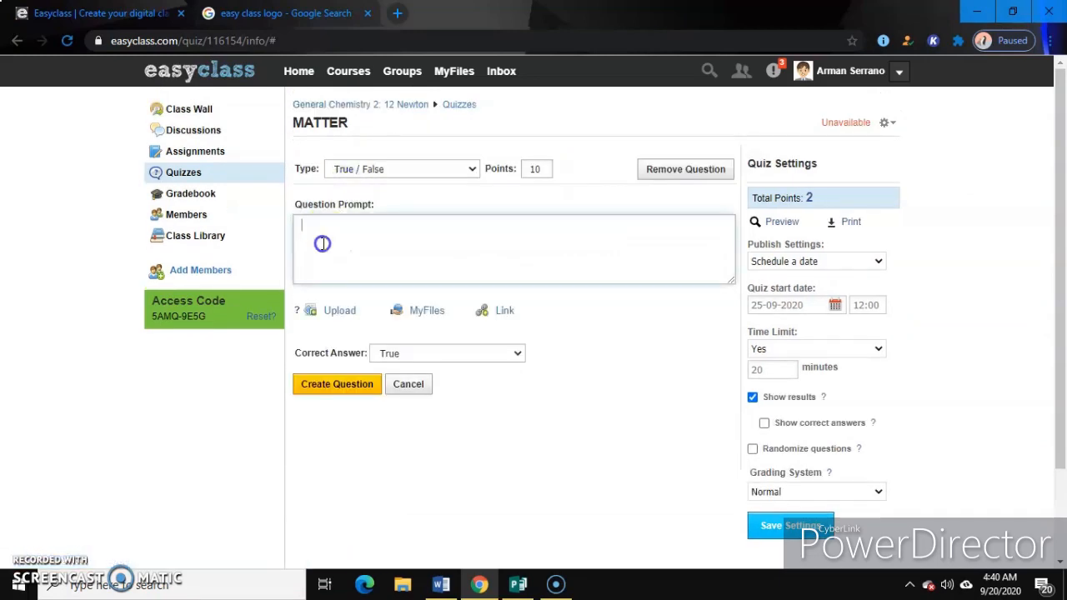
{"action": "type", "text": "3."}
{"action": "type", "text": "We can separate the components of"}
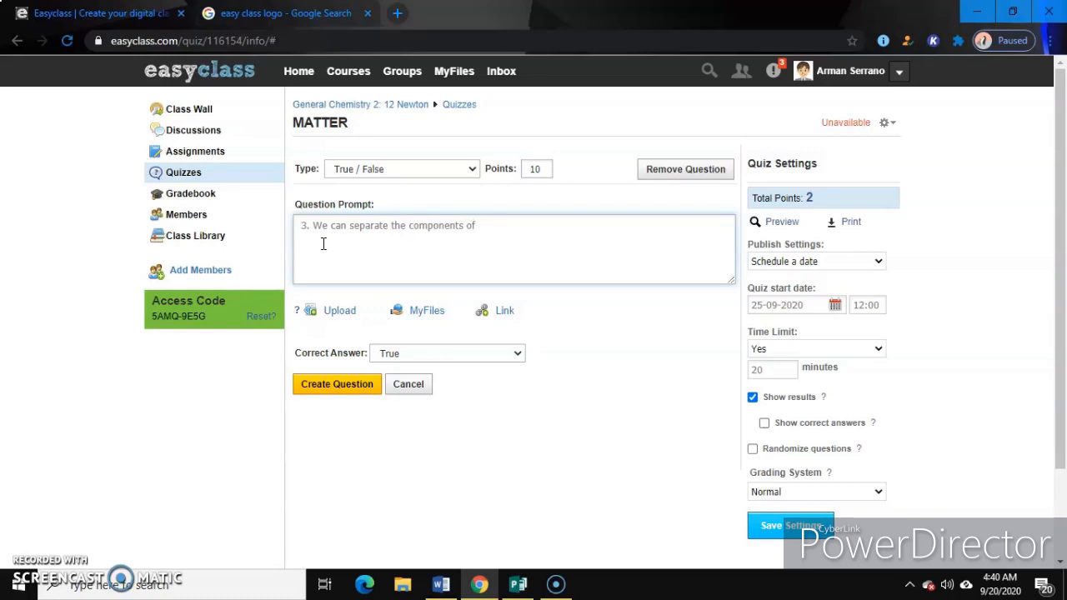
{"action": "type", "text": " water by simple distill"}
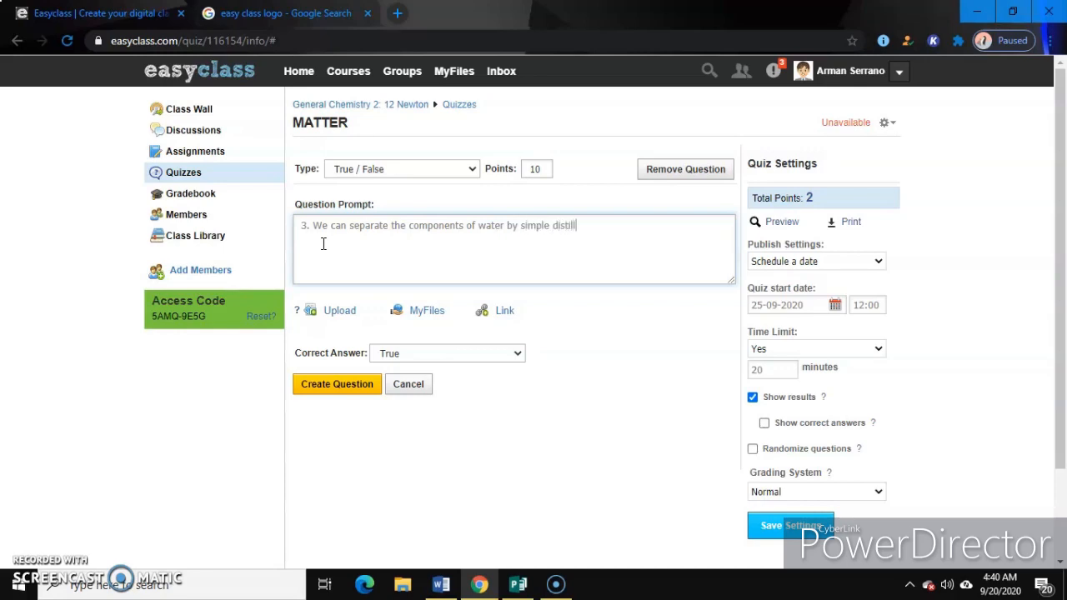
{"action": "type", "text": "ation."}
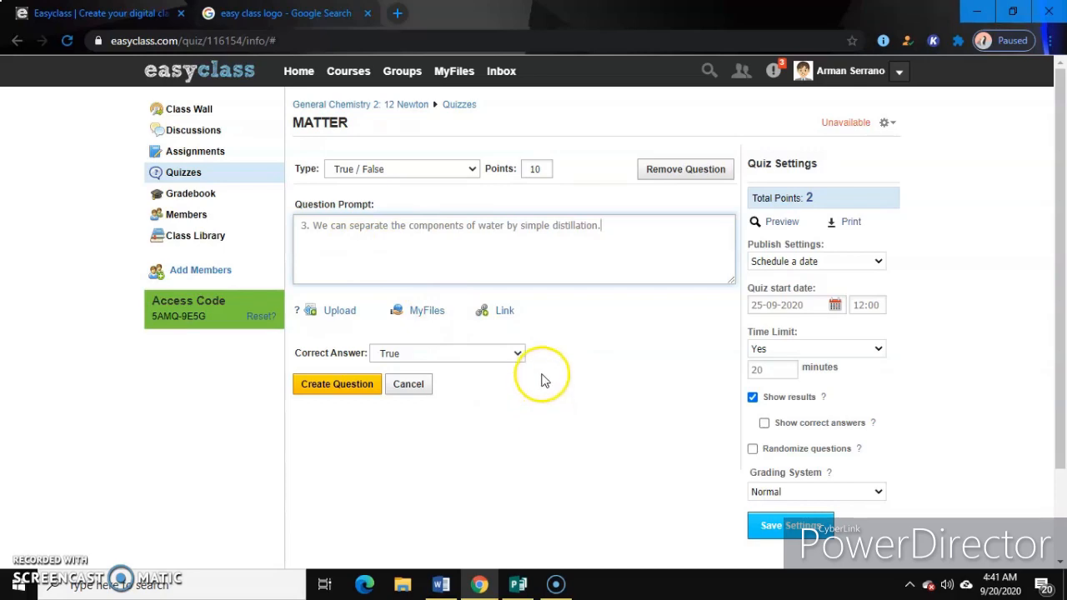
Set the simple distillation True / False question's correct answer to False, assign it 2 points, and create the question
{"action": "left_click", "coordinate": [518, 353]}
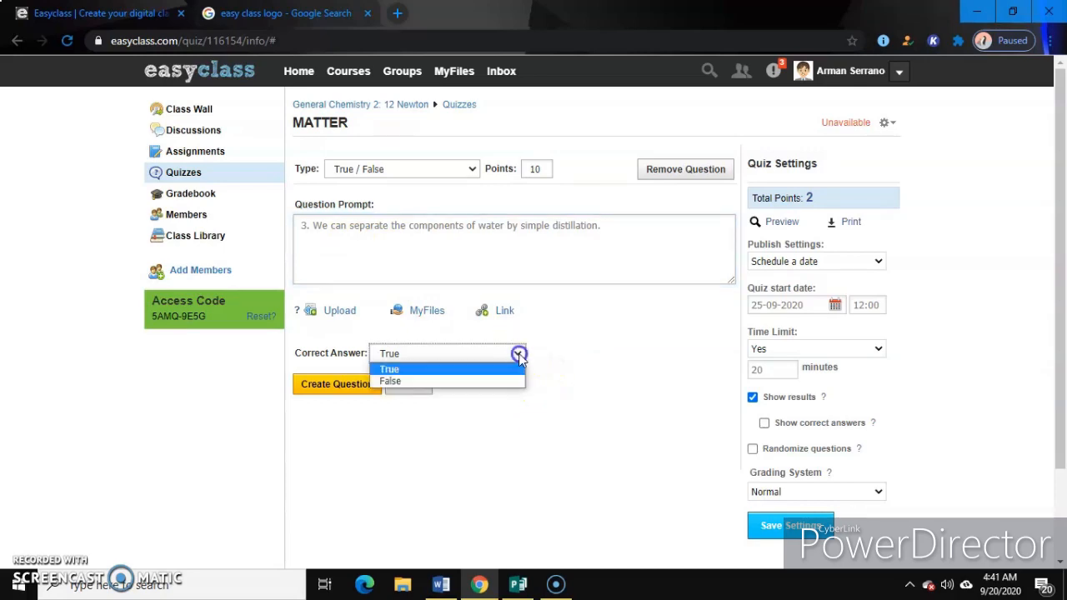
{"action": "left_click", "coordinate": [476, 385]}
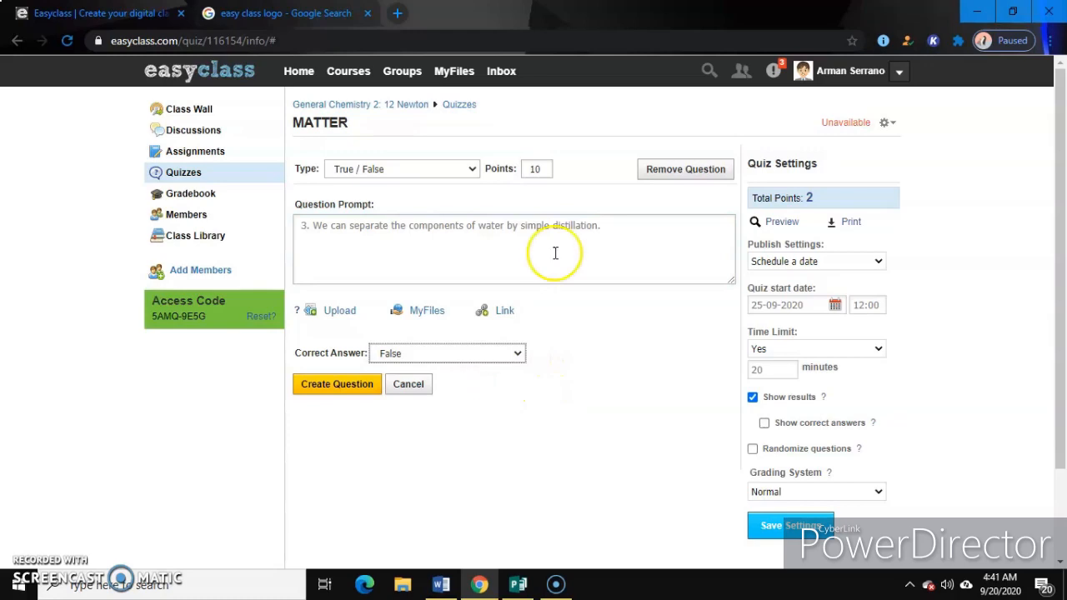
{"action": "left_click", "coordinate": [541, 169]}
{"action": "key", "text": "BackSpace"}
{"action": "key", "text": "BackSpace"}
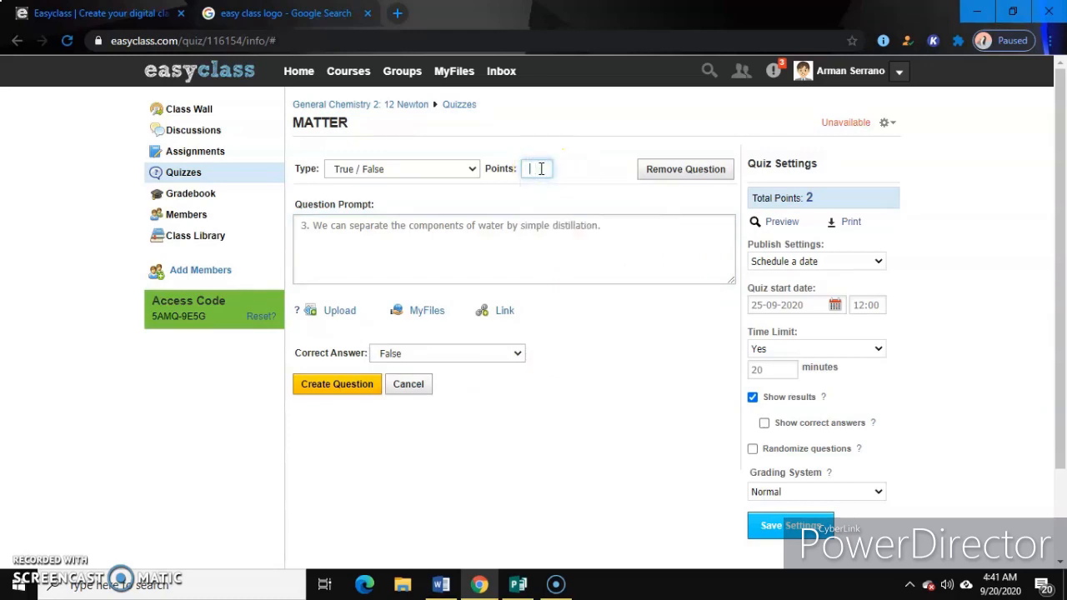
{"action": "type", "text": "2"}
{"action": "left_click", "coordinate": [336, 384]}
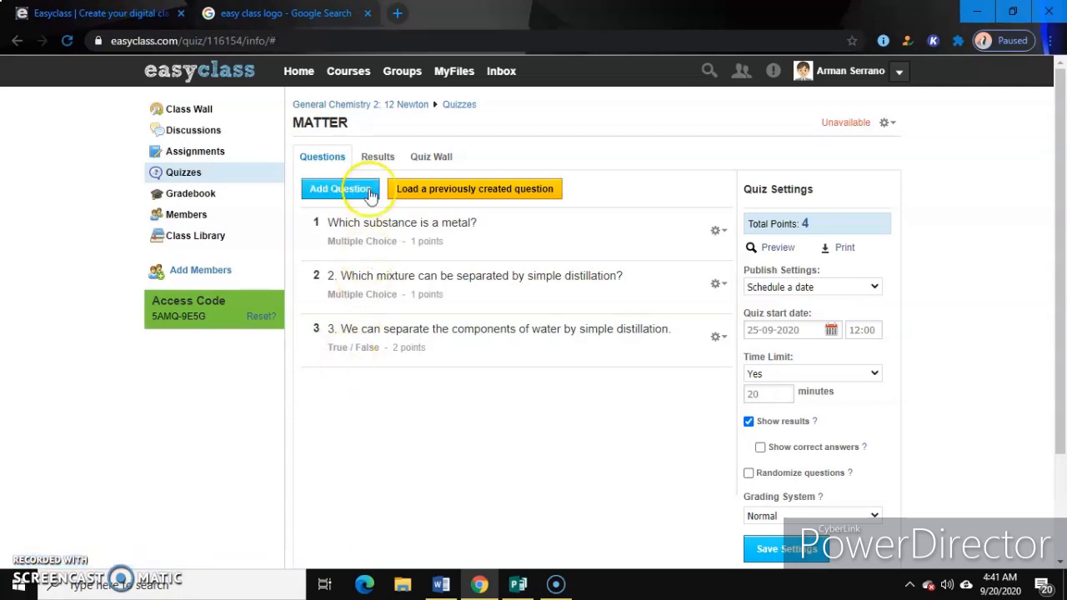
Create a 10-point Short-Answer / Essay Question: "4. Suggest way or ways to separate the components of crude oil. Explain your answer."
{"action": "left_click", "coordinate": [346, 193]}
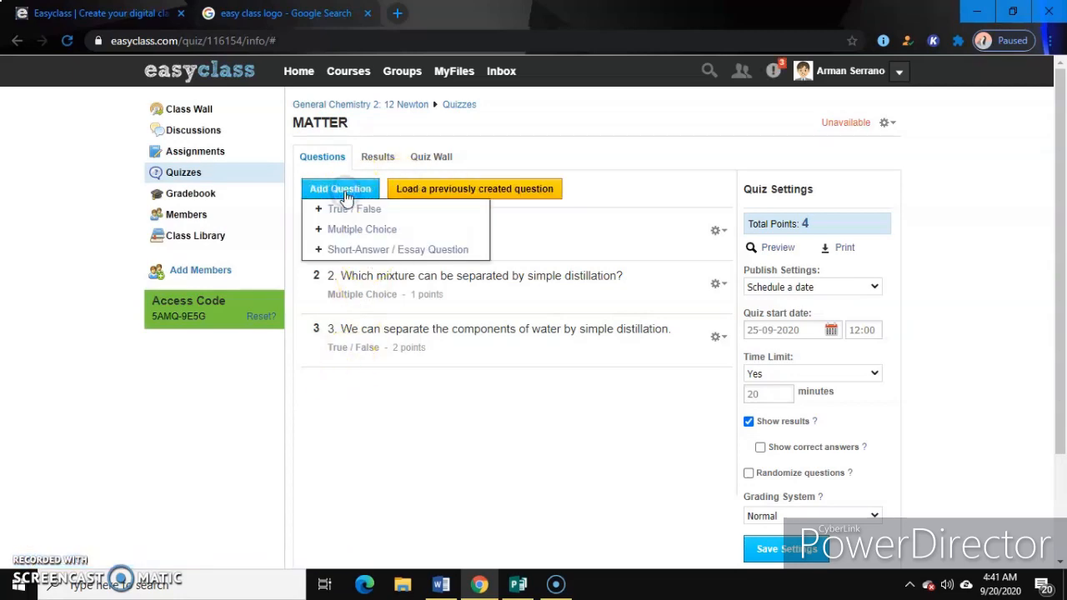
{"action": "left_click", "coordinate": [341, 248]}
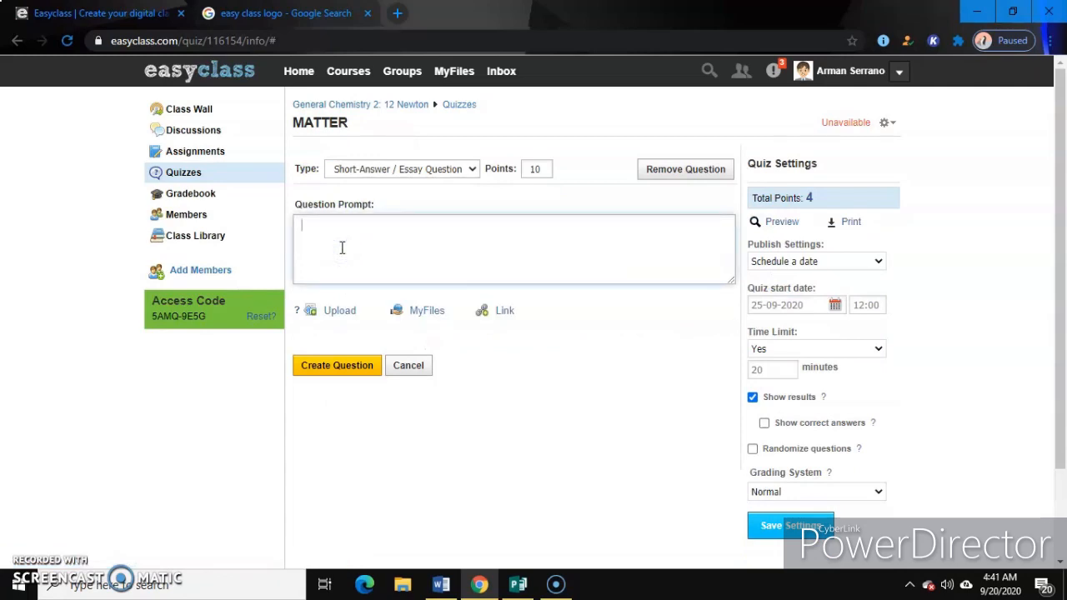
{"action": "type", "text": "4. Suggest ways"}
{"action": "key", "text": "BackSpace"}
{"action": "type", "text": "or way"}
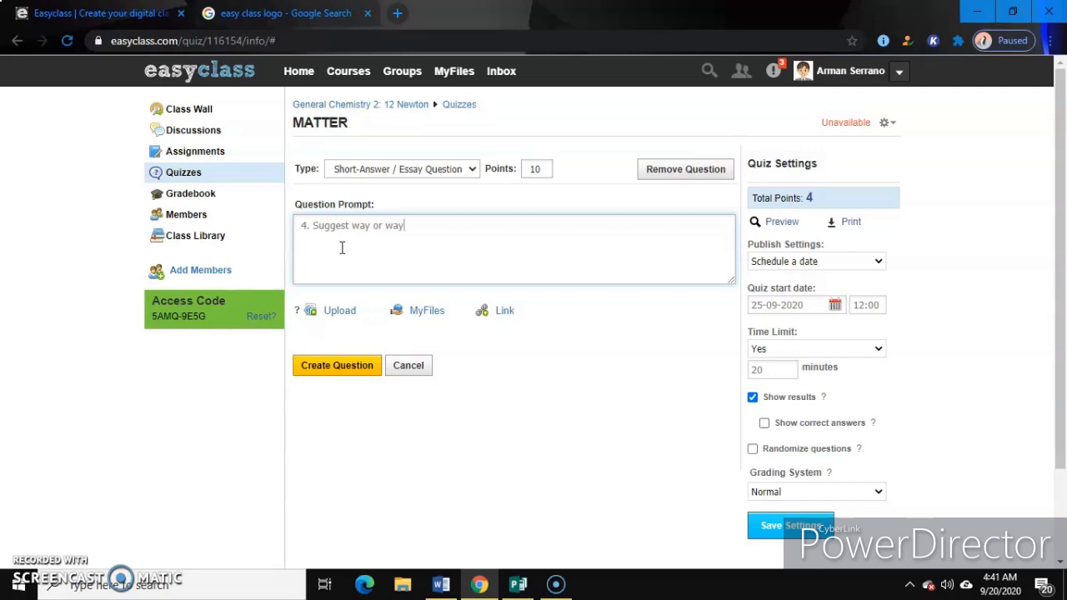
{"action": "type", "text": "s to separate the compon"}
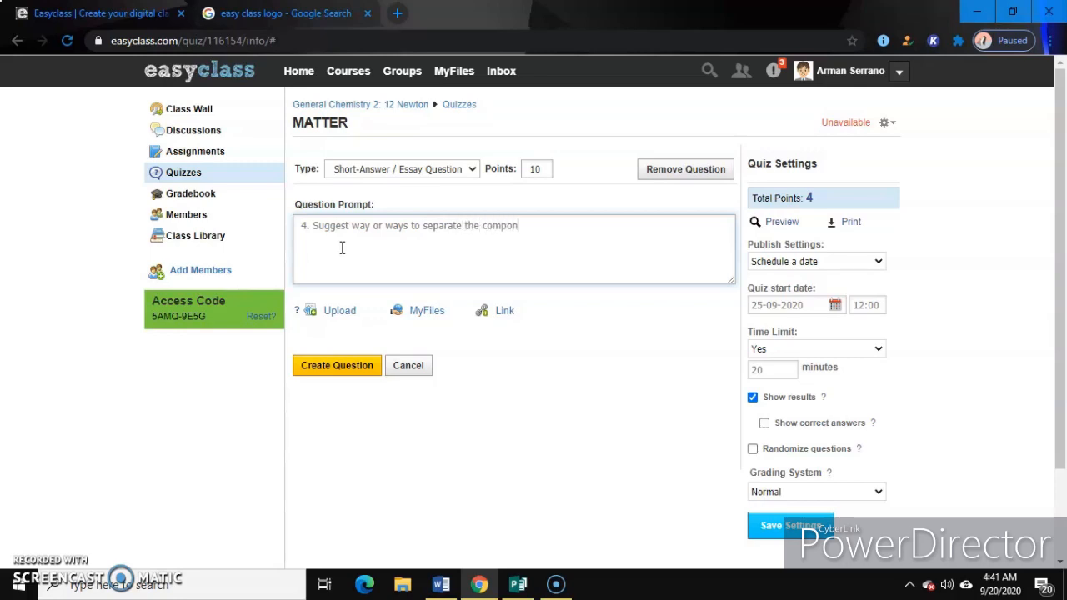
{"action": "type", "text": "ents of crude oil. Ex"}
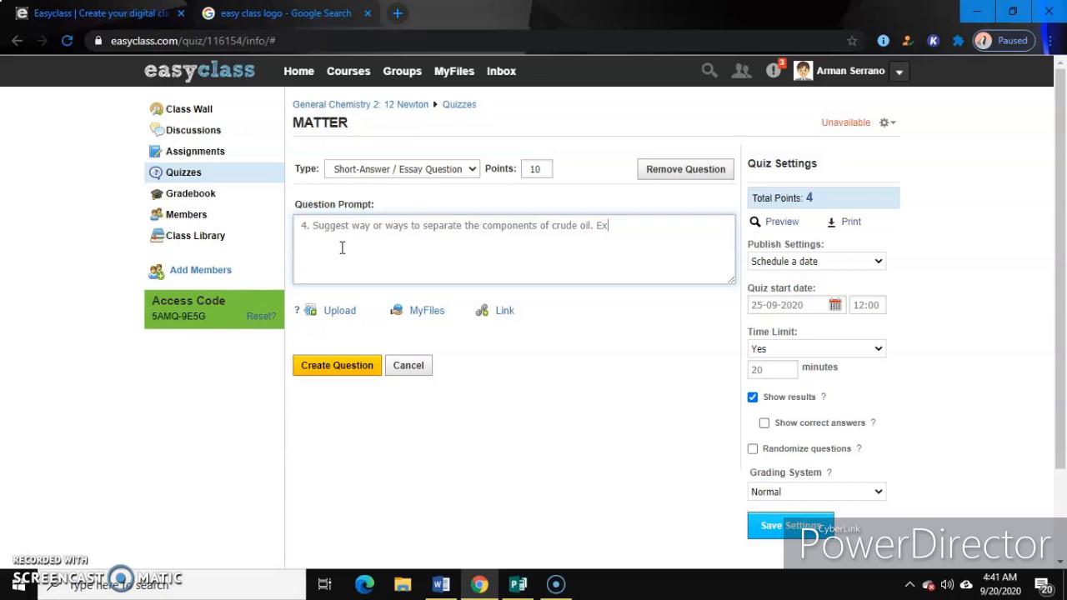
{"action": "type", "text": "plain your answer."}
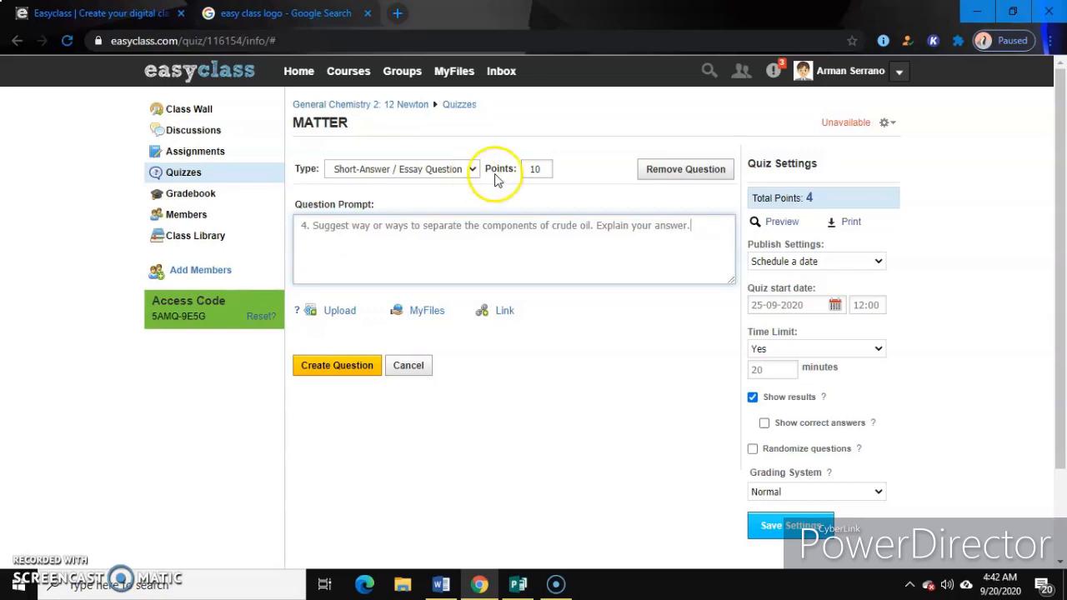
{"action": "left_click", "coordinate": [542, 170]}
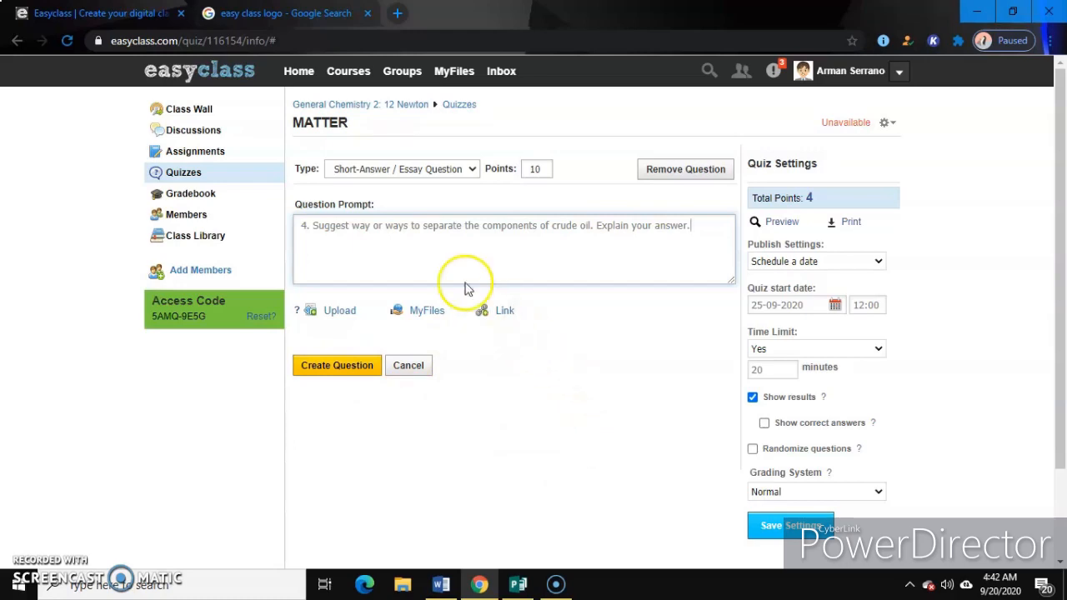
{"action": "left_click", "coordinate": [338, 367]}
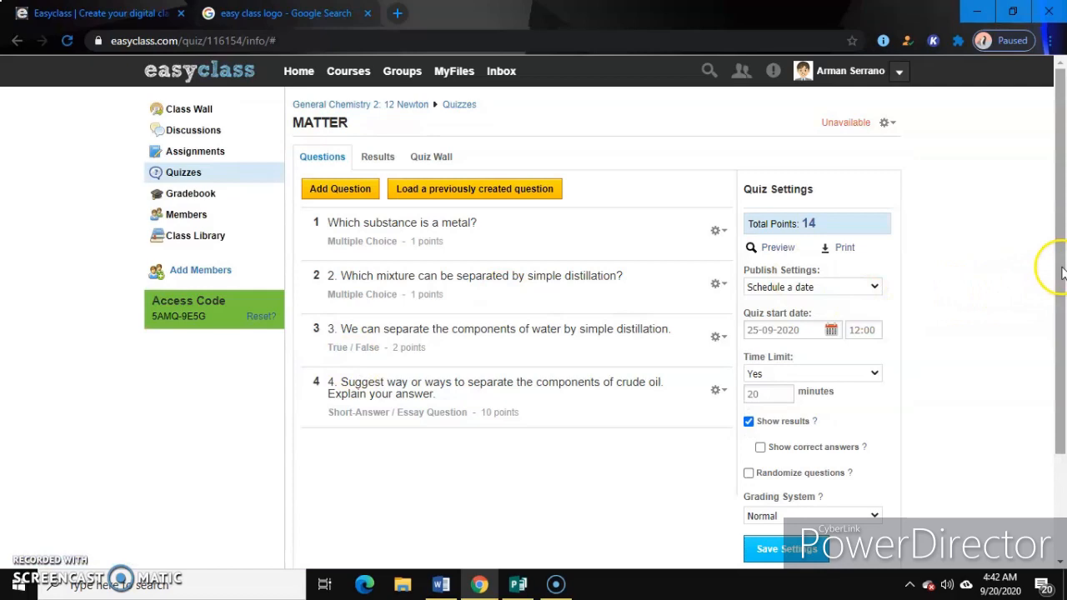
Review the MATTER quiz's student results and Quiz Wall, and return to its question list
{"action": "scroll", "coordinate": [1062, 273], "scroll_direction": "down", "scroll_amount": 1}
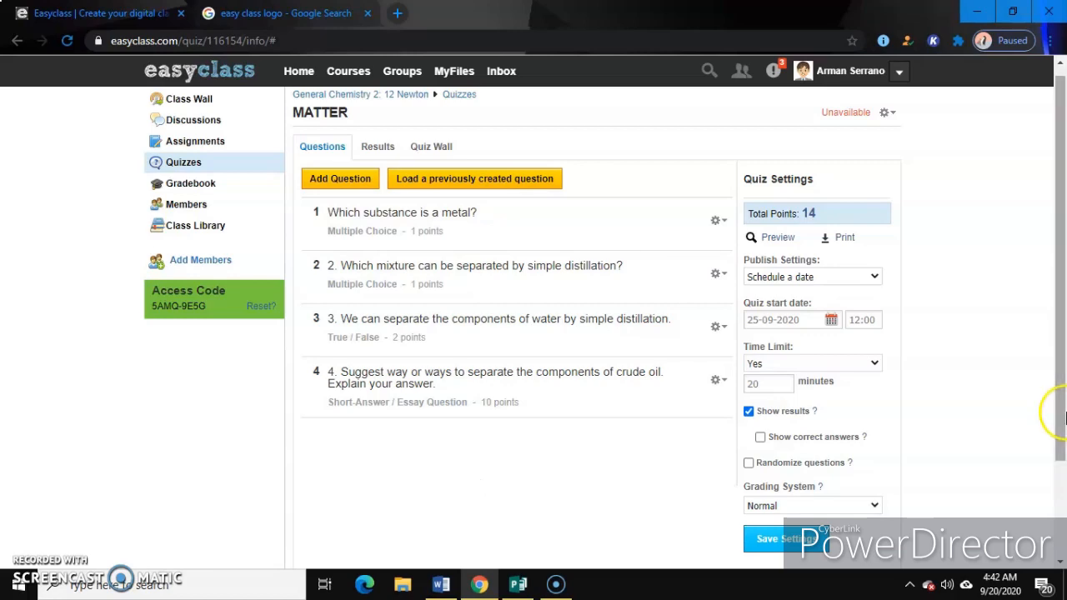
{"action": "left_click_drag", "start_coordinate": [1062, 402], "coordinate": [1060, 345]}
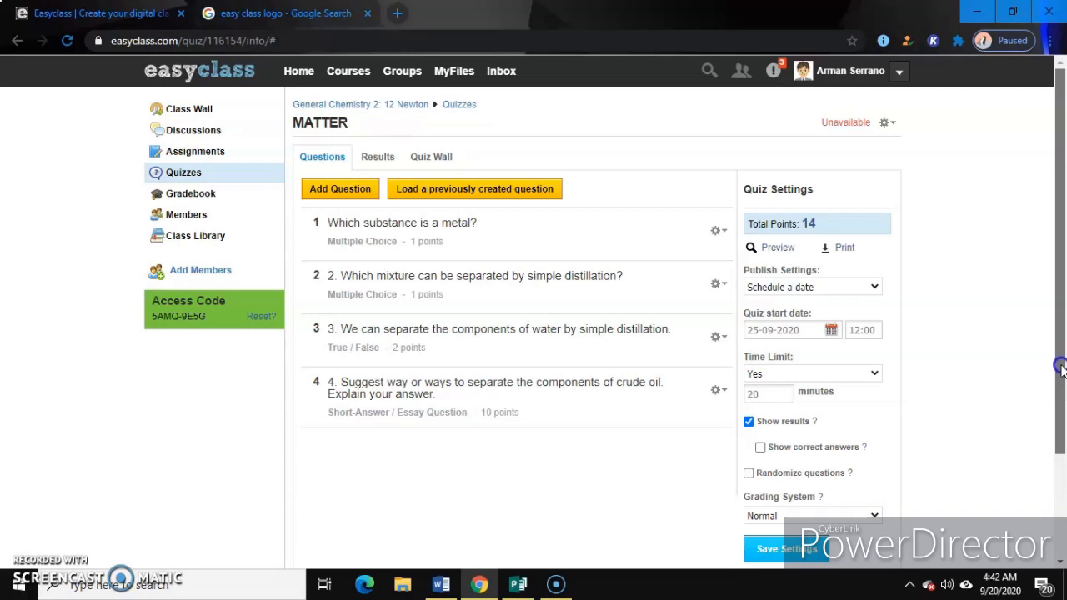
{"action": "left_click", "coordinate": [377, 157]}
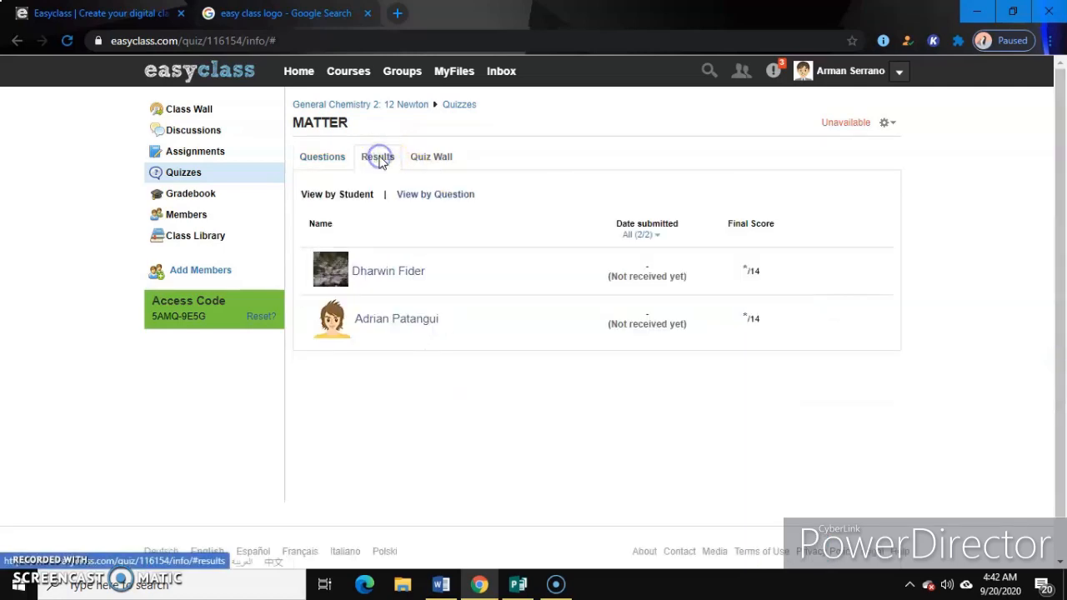
{"action": "left_click", "coordinate": [432, 158]}
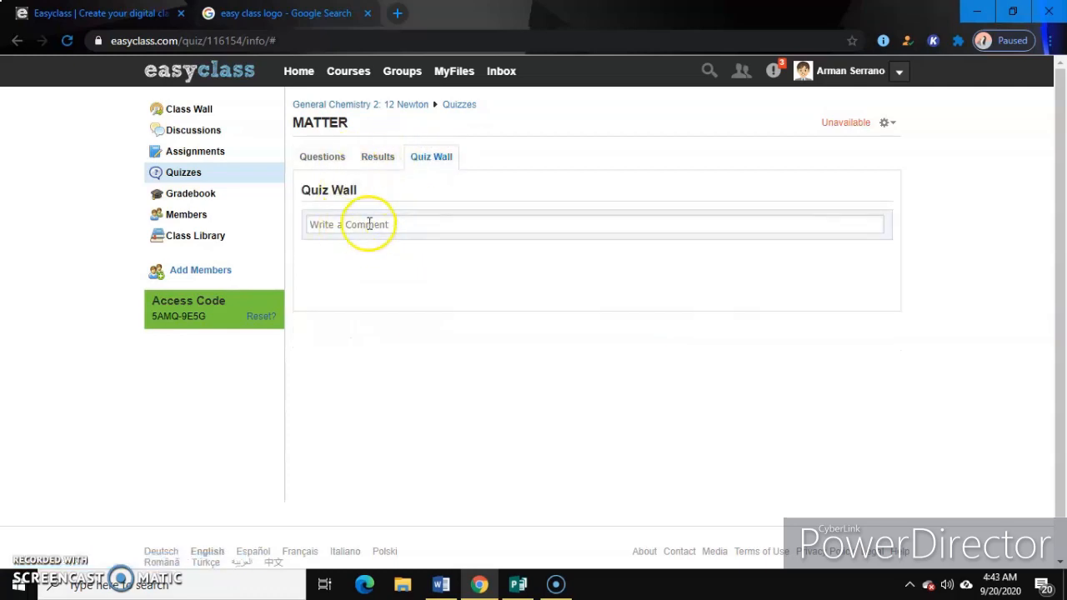
{"action": "left_click", "coordinate": [326, 160]}
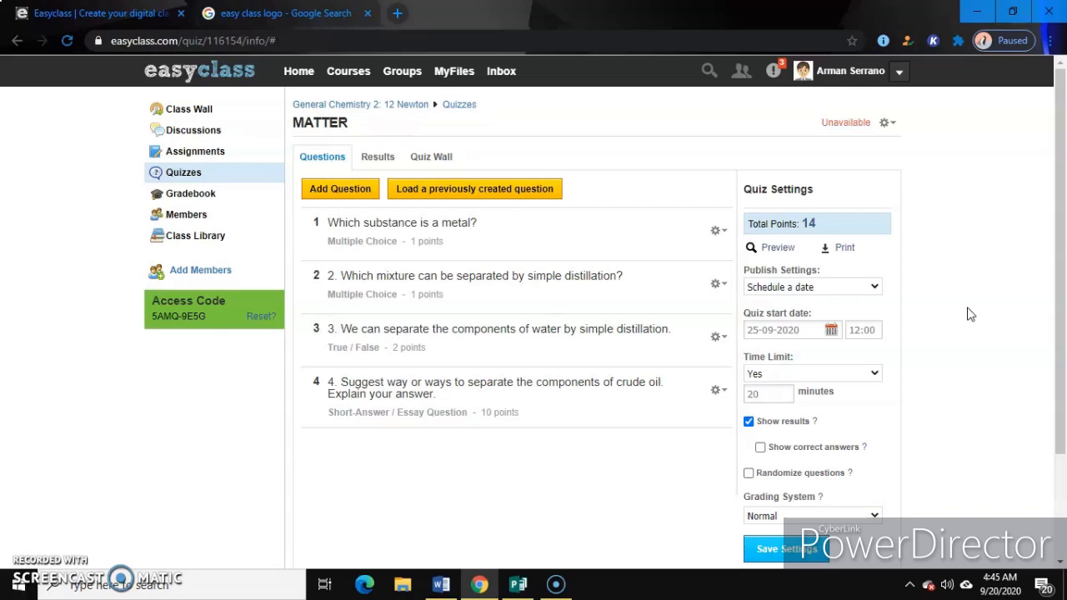
{"action": "left_click", "coordinate": [206, 476]}
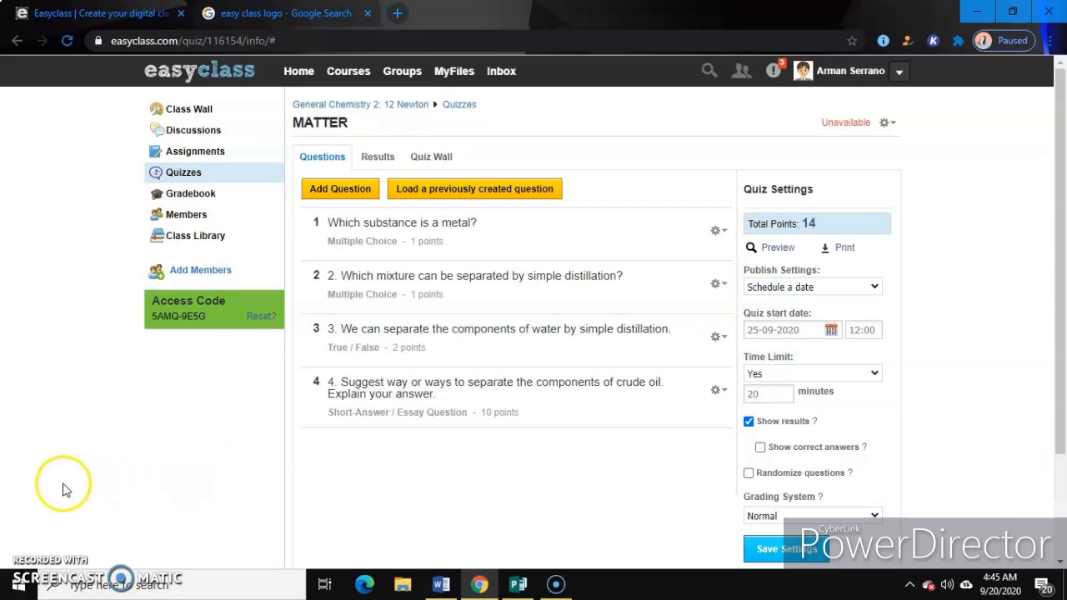